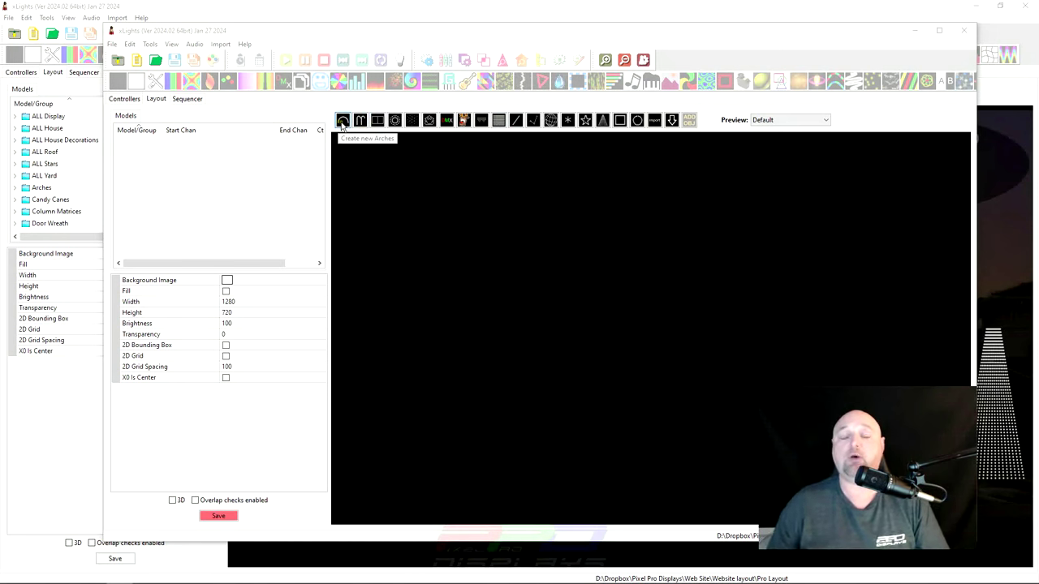
# - Draw an arch, paste copies up to Arches-6, move Arches-6 right, and select all six arches
pyautogui.click(341, 121)
pyautogui.moveTo(404, 367); pyautogui.dragTo(491, 365)
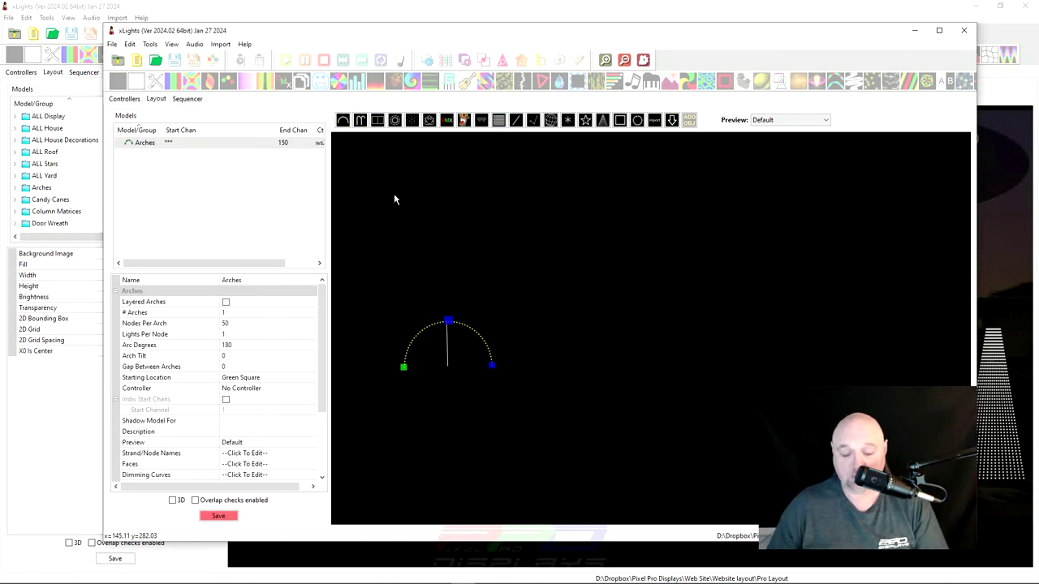
pyautogui.hotkey('ctrl', 'v')
pyautogui.hotkey('ctrl', 'v')
pyautogui.hotkey('ctrl', 'v')
pyautogui.hotkey('ctrl', 'v')
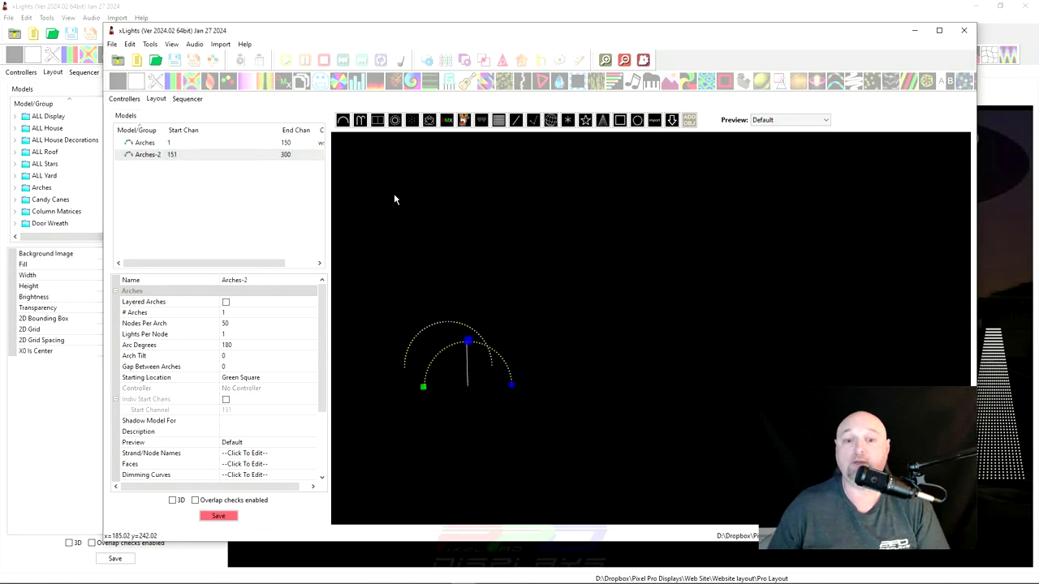
pyautogui.hotkey('ctrl', 'v')
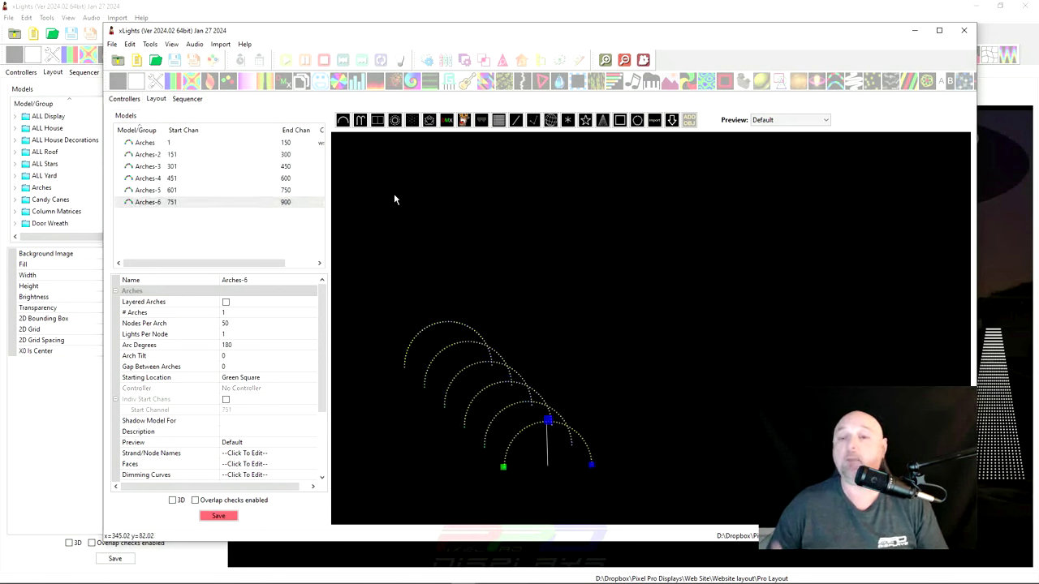
pyautogui.moveTo(558, 452); pyautogui.dragTo(783, 357)
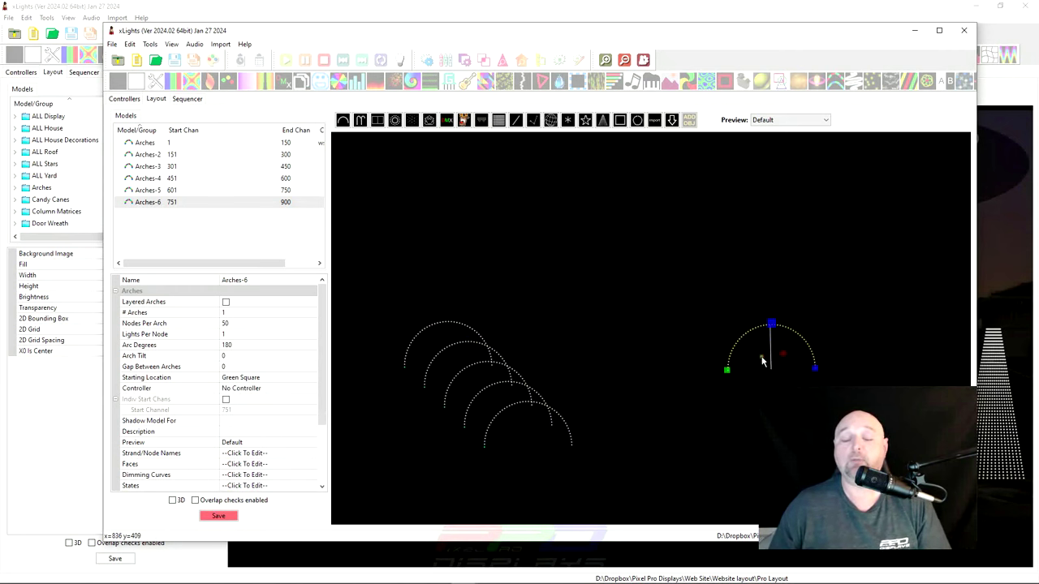
pyautogui.moveTo(358, 282); pyautogui.dragTo(852, 493)
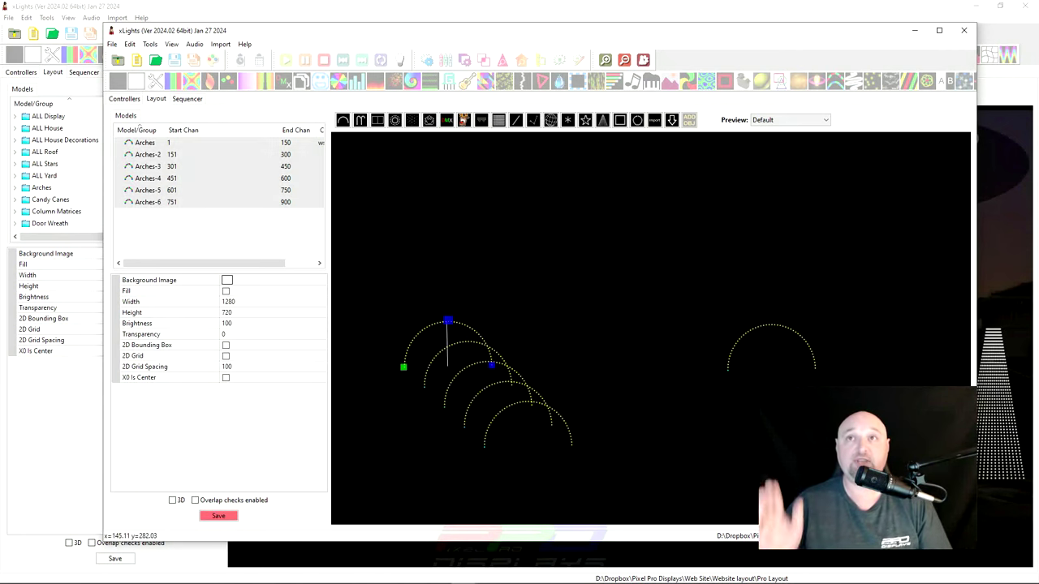
# - Distribute the selected arches horizontally, shift Arches-6 further right, and reselect all six
pyautogui.rightClick(474, 377)
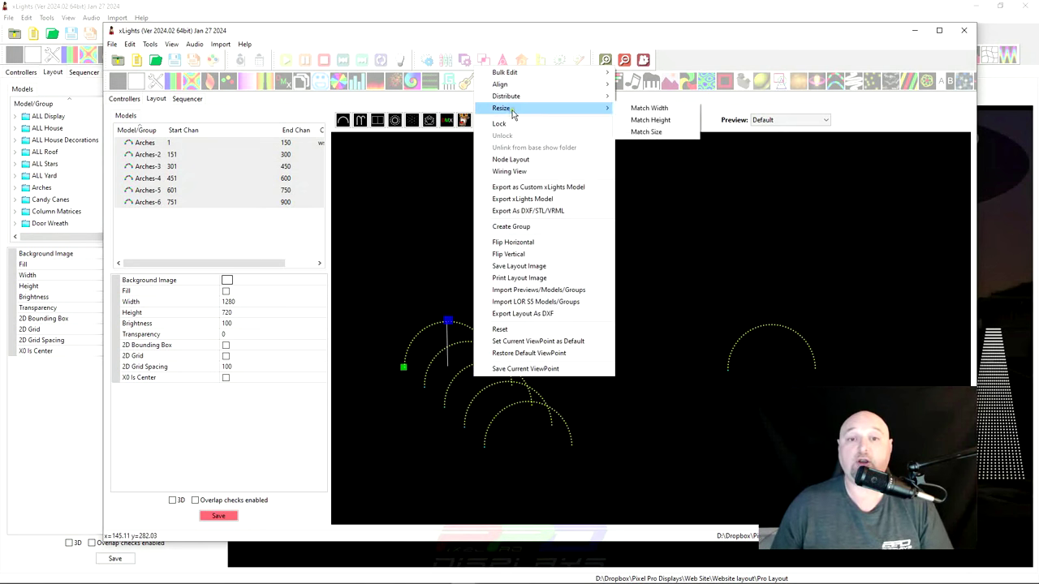
pyautogui.moveTo(576, 97)
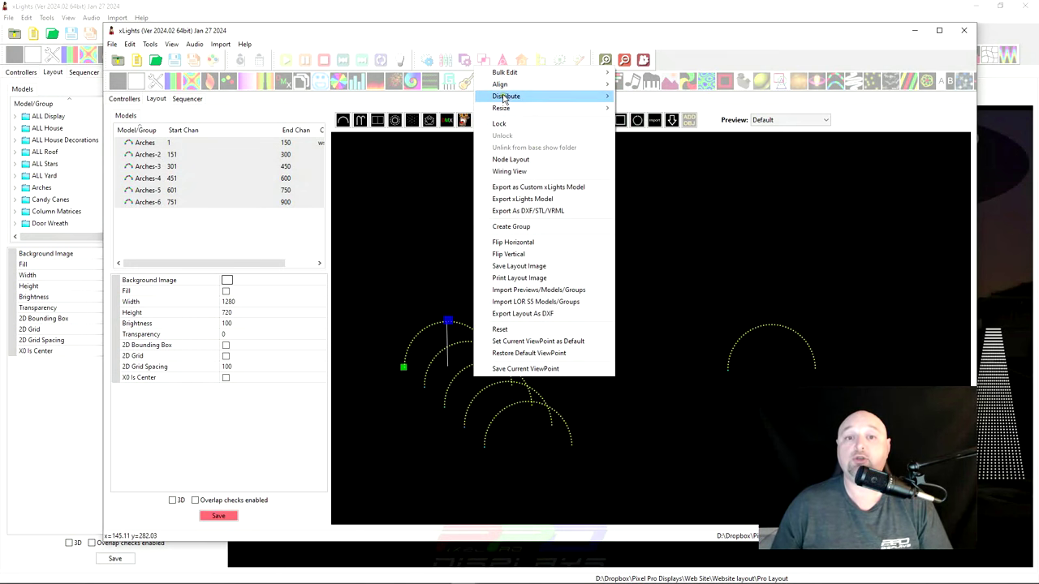
pyautogui.moveTo(505, 96)
pyautogui.click(641, 97)
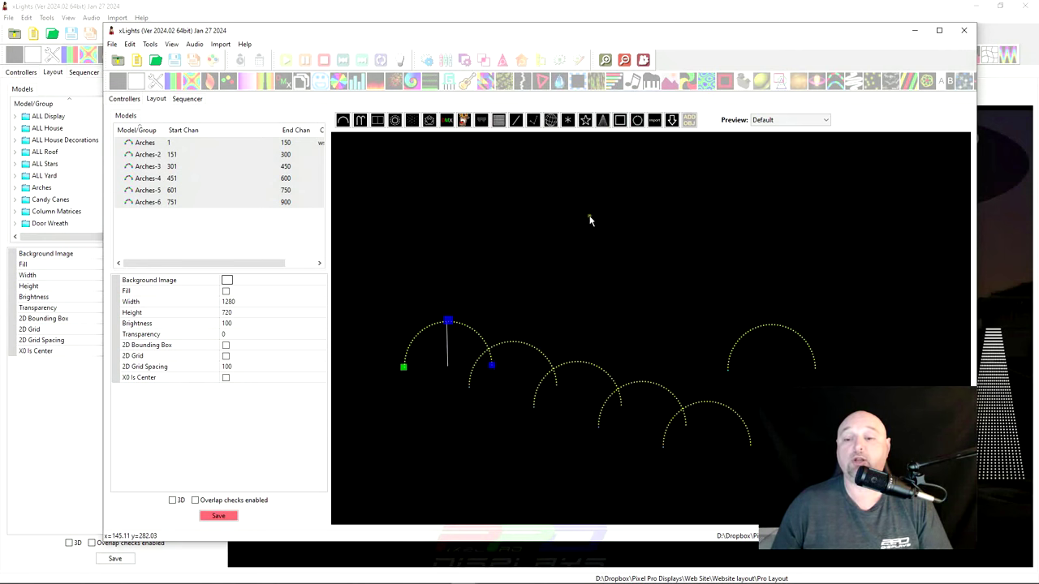
pyautogui.moveTo(770, 326); pyautogui.dragTo(884, 342)
pyautogui.moveTo(363, 273); pyautogui.dragTo(909, 522)
# - Distribute the six arches horizontally again, align them along their bottom edges, and deselect
pyautogui.rightClick(598, 389)
pyautogui.moveTo(629, 103)
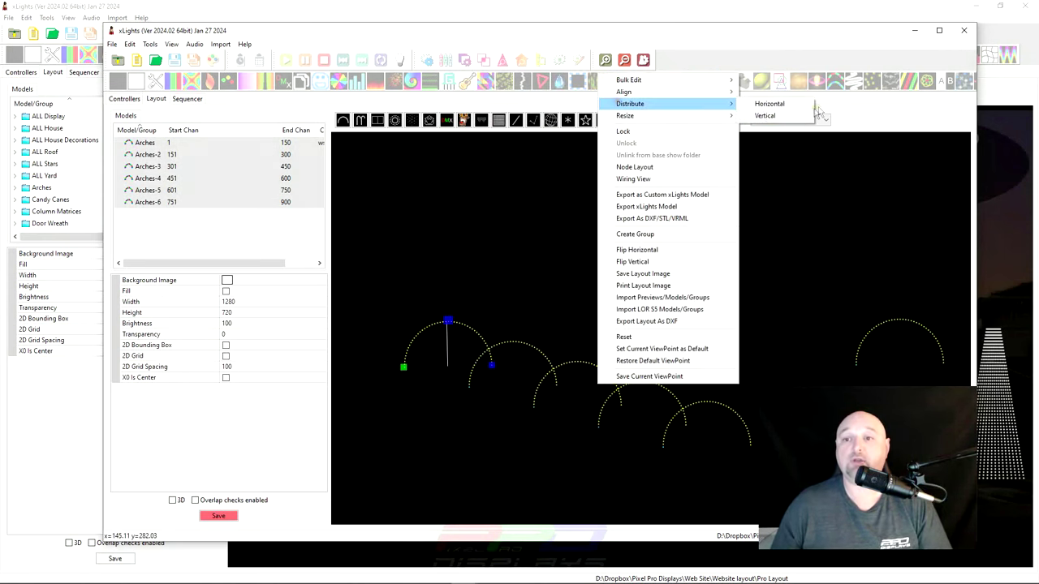
pyautogui.click(763, 104)
pyautogui.rightClick(602, 345)
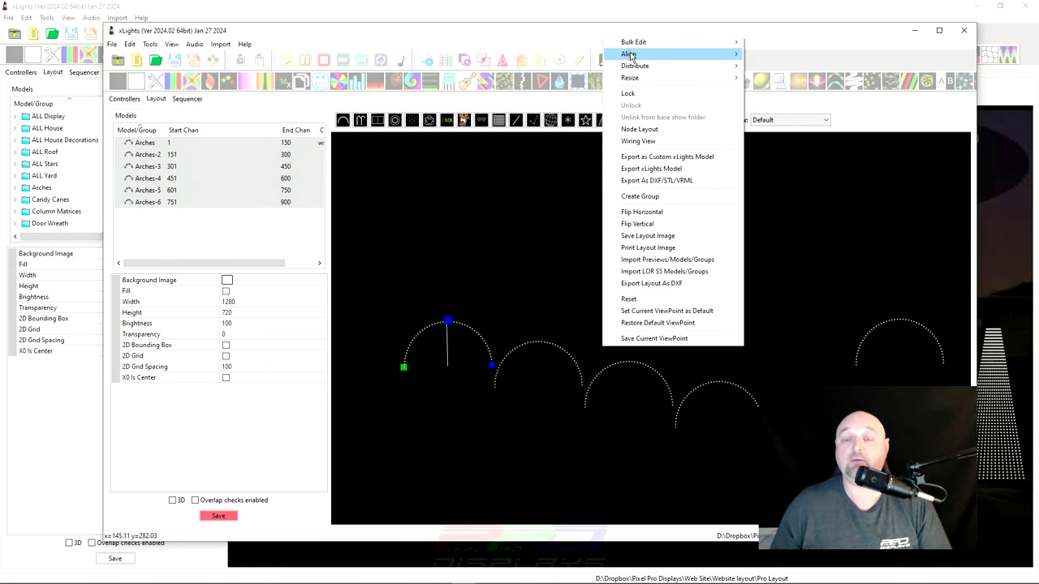
pyautogui.moveTo(649, 53)
pyautogui.click(767, 66)
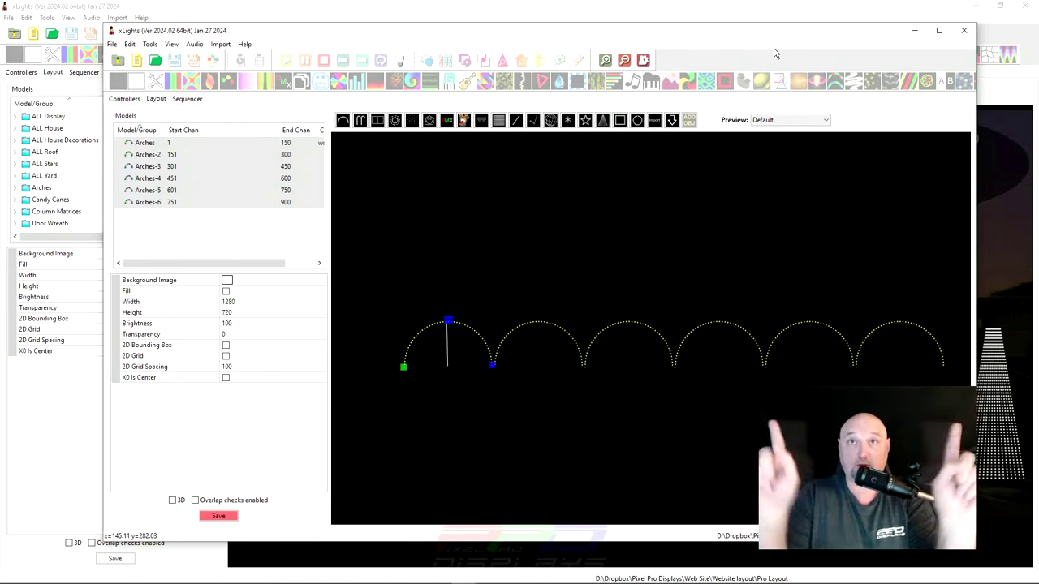
pyautogui.click(374, 436)
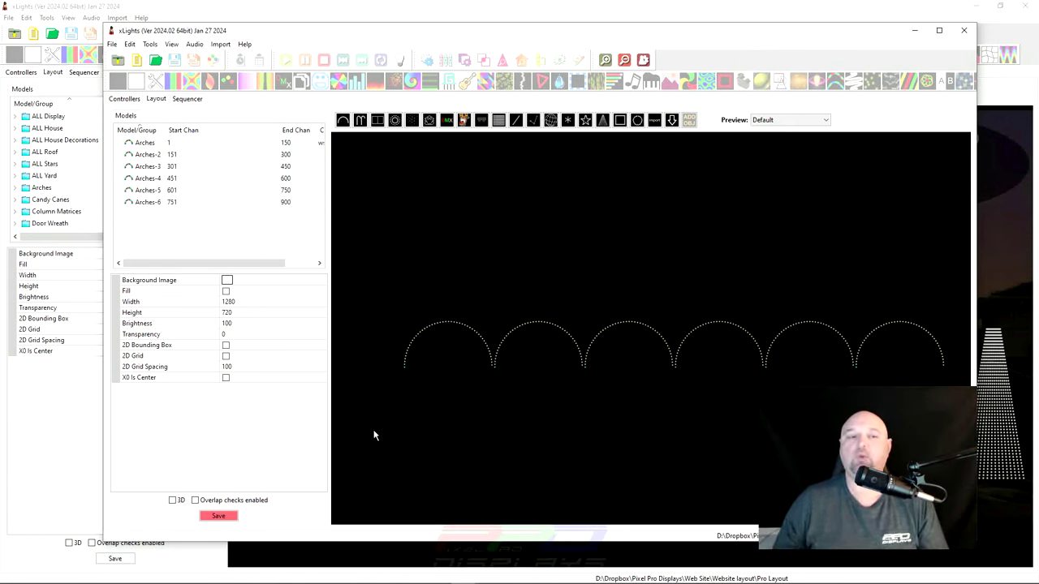
# - Add an empty model group named Arch Group and maximize the window
pyautogui.rightClick(228, 231)
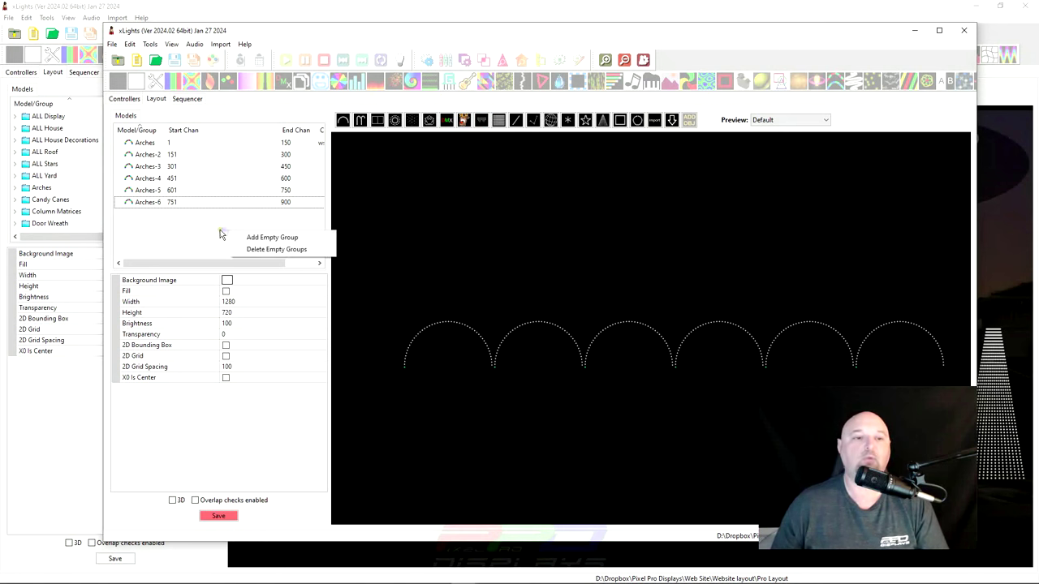
pyautogui.click(274, 238)
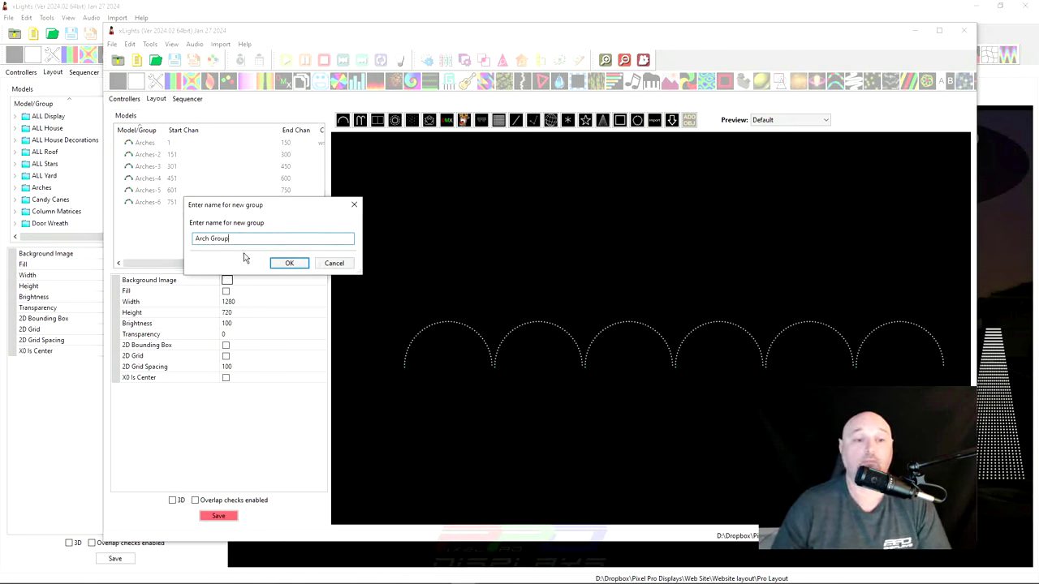
pyautogui.press('Return')
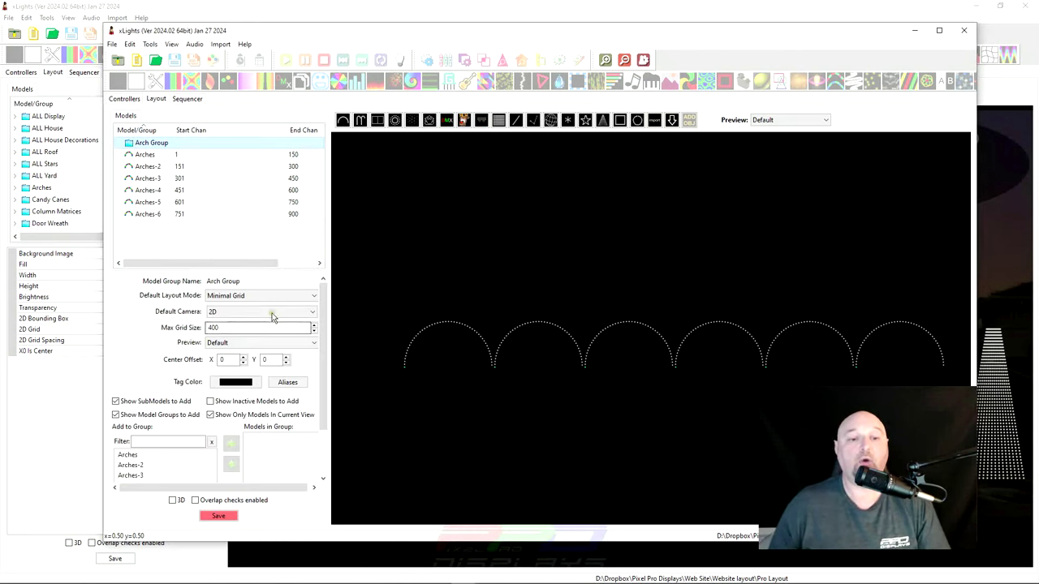
pyautogui.doubleClick(272, 39)
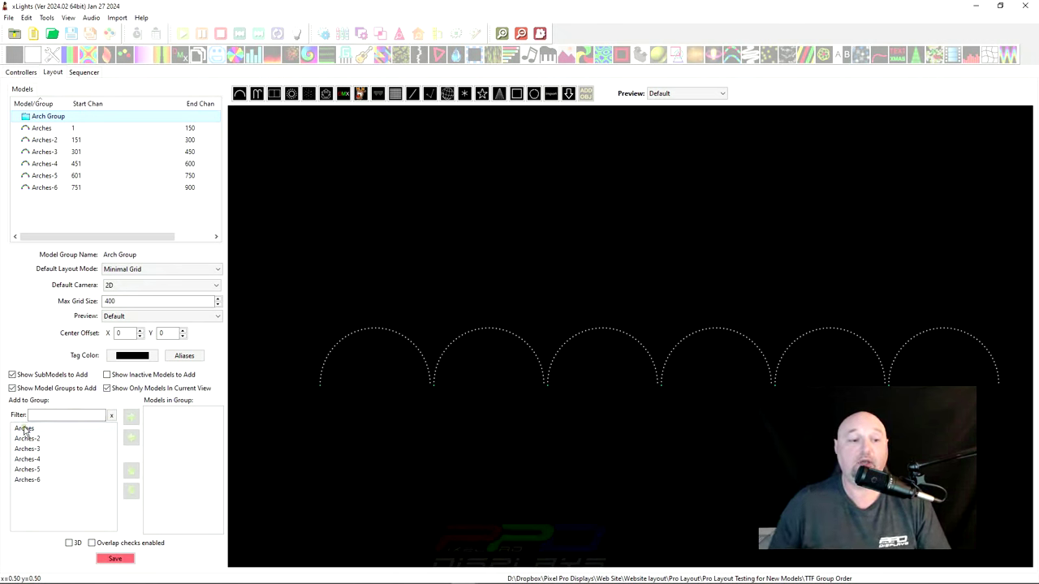
# - Add Arches, Arches-4, Arches-5, Arches-3, Arches-6, Arches-2 to Arch Group, then save the layout
pyautogui.moveTo(23, 428); pyautogui.dragTo(171, 429)
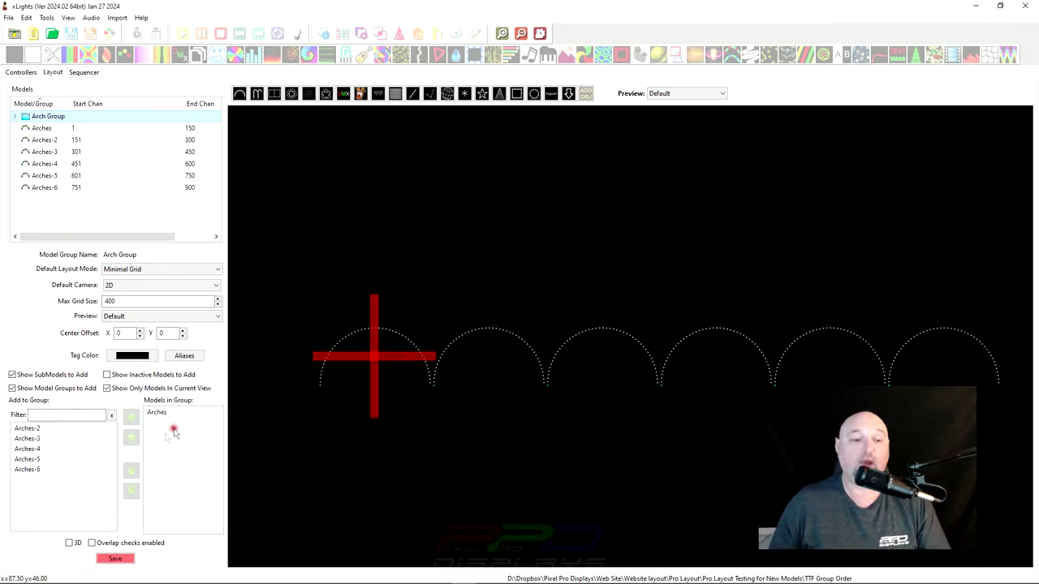
pyautogui.moveTo(23, 448); pyautogui.dragTo(162, 462)
pyautogui.moveTo(27, 438); pyautogui.dragTo(167, 452)
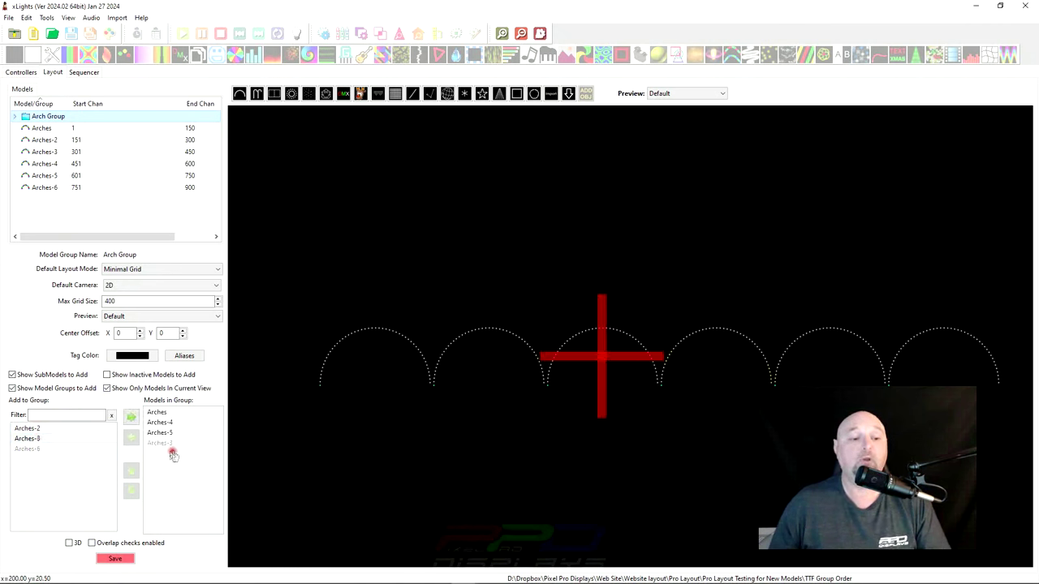
pyautogui.moveTo(20, 443); pyautogui.dragTo(161, 483)
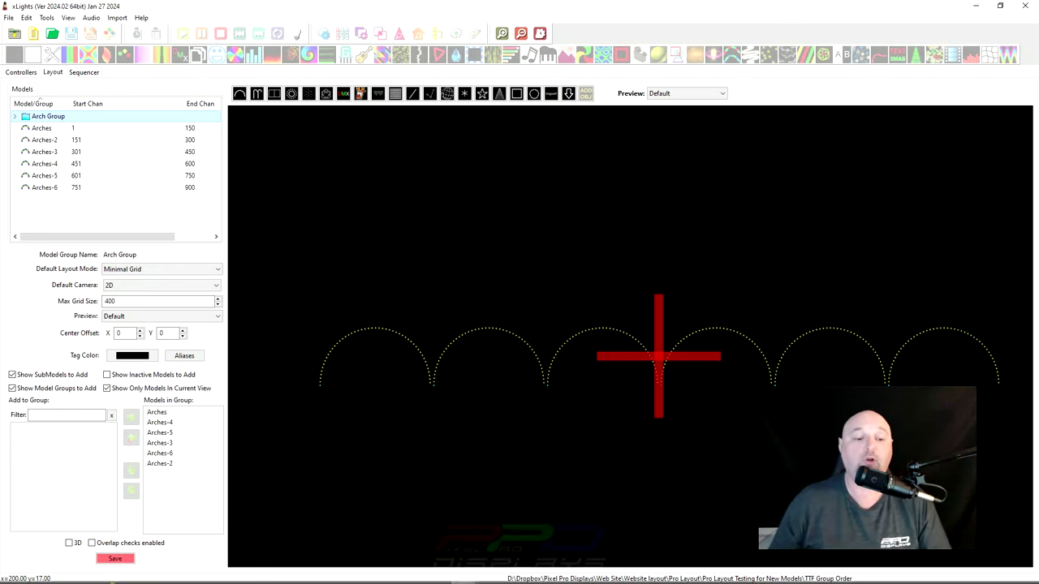
pyautogui.click(115, 558)
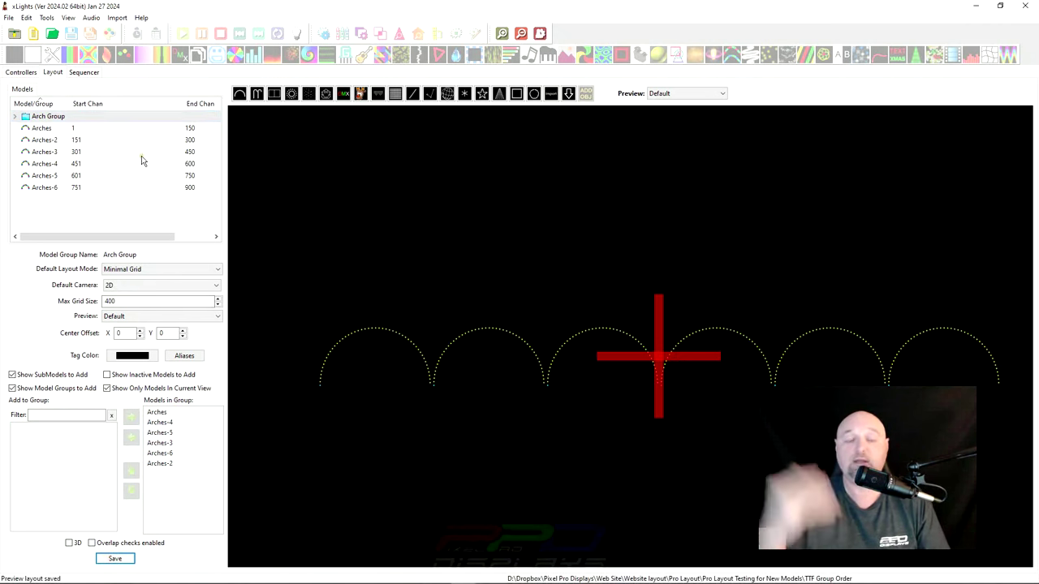
# - Start a new 20fps animation sequence using Quick Start
pyautogui.click(32, 34)
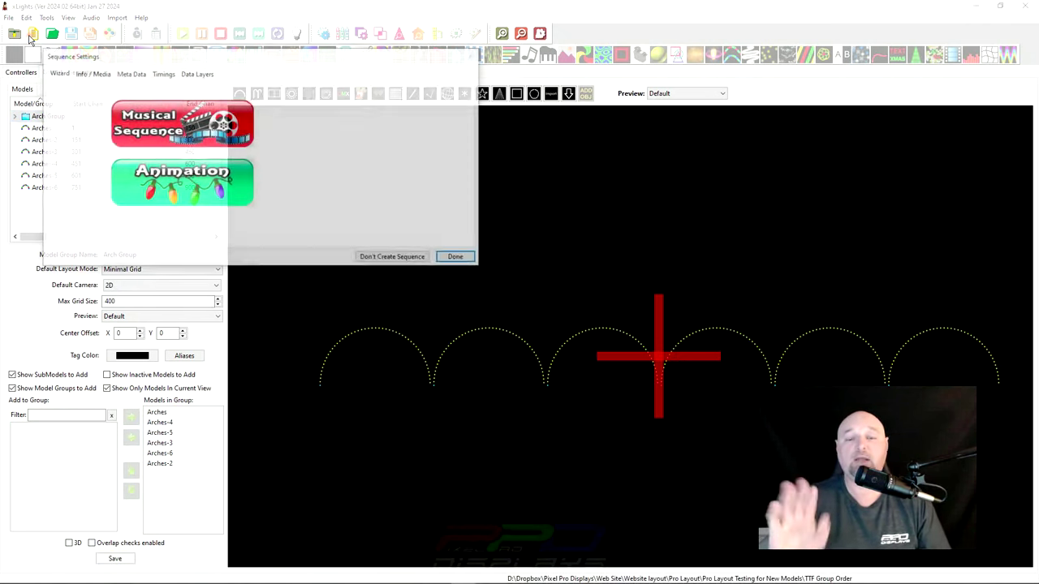
pyautogui.click(168, 190)
pyautogui.click(182, 144)
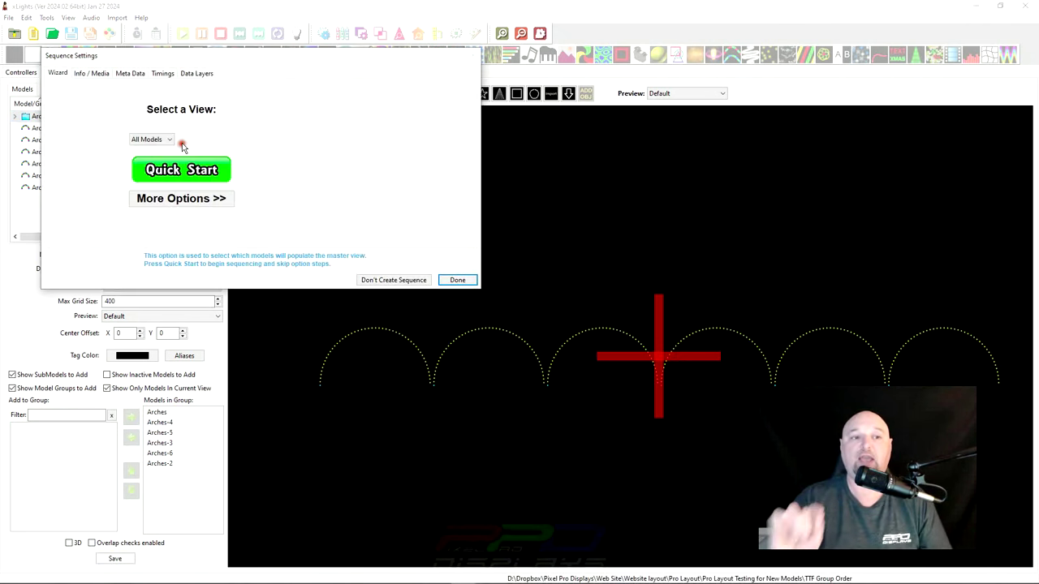
pyautogui.click(177, 169)
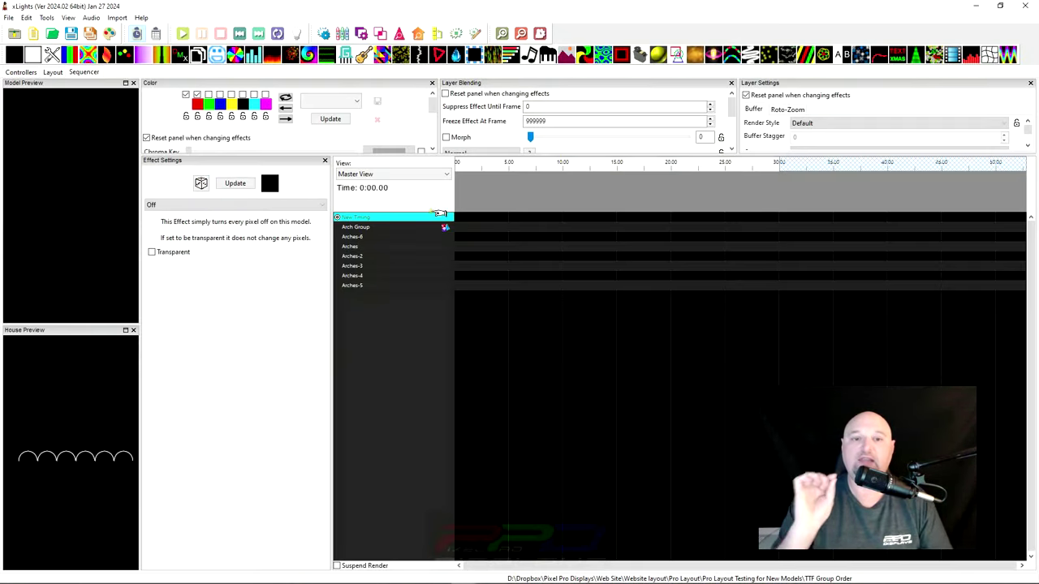
# - Place a Single Strand chase on Arch Group up to 0:05.200 and float a widened House Preview
pyautogui.click(511, 183)
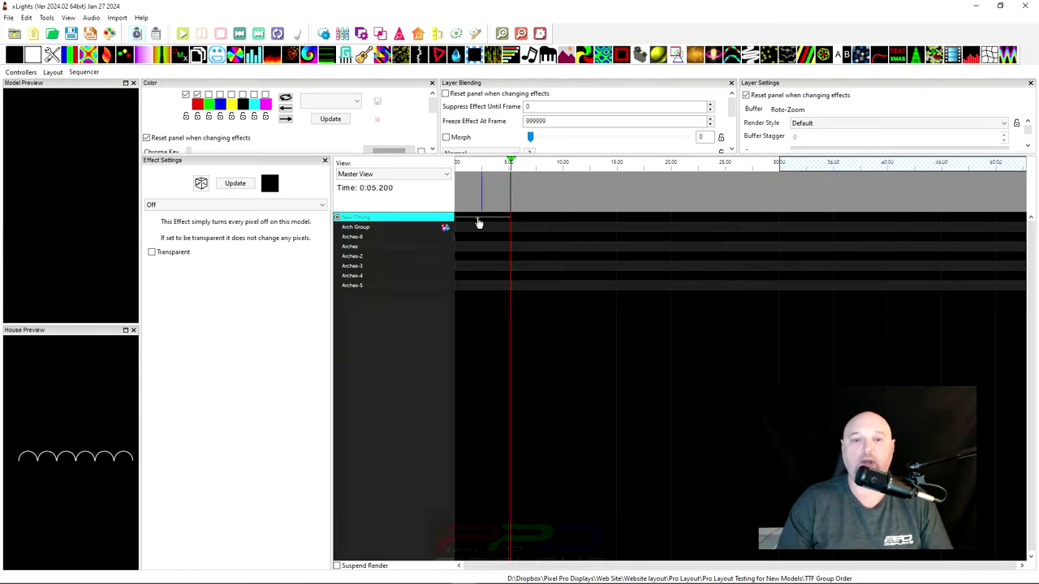
pyautogui.moveTo(54, 333); pyautogui.dragTo(468, 333)
pyautogui.moveTo(554, 394); pyautogui.dragTo(910, 393)
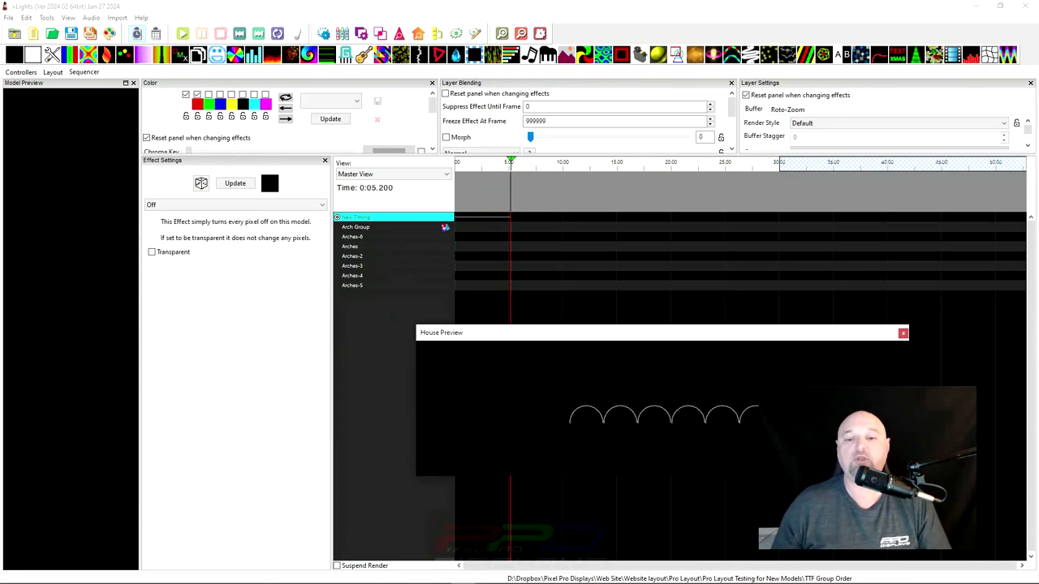
pyautogui.click(467, 230)
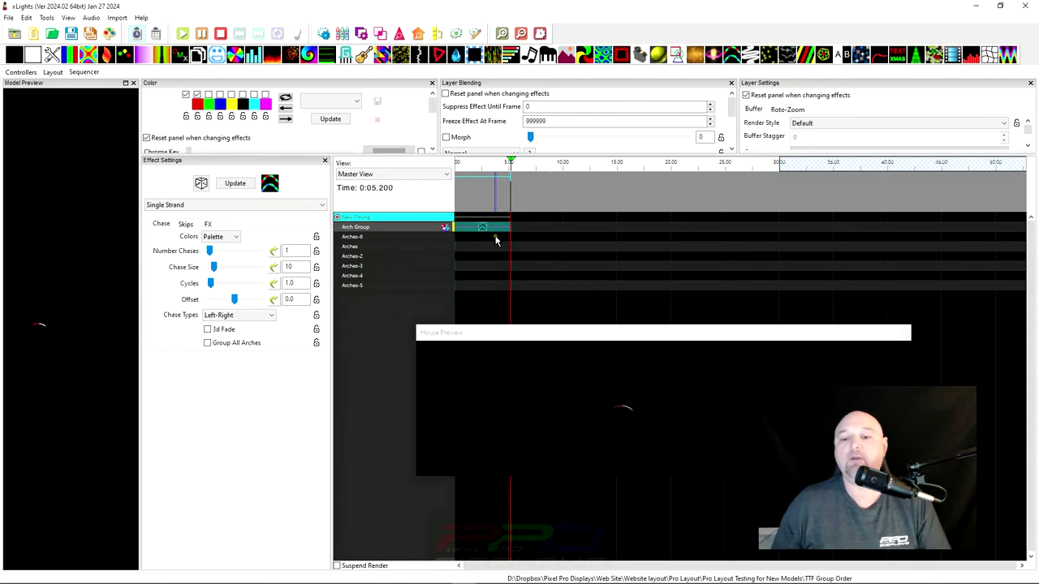
pyautogui.click(657, 430)
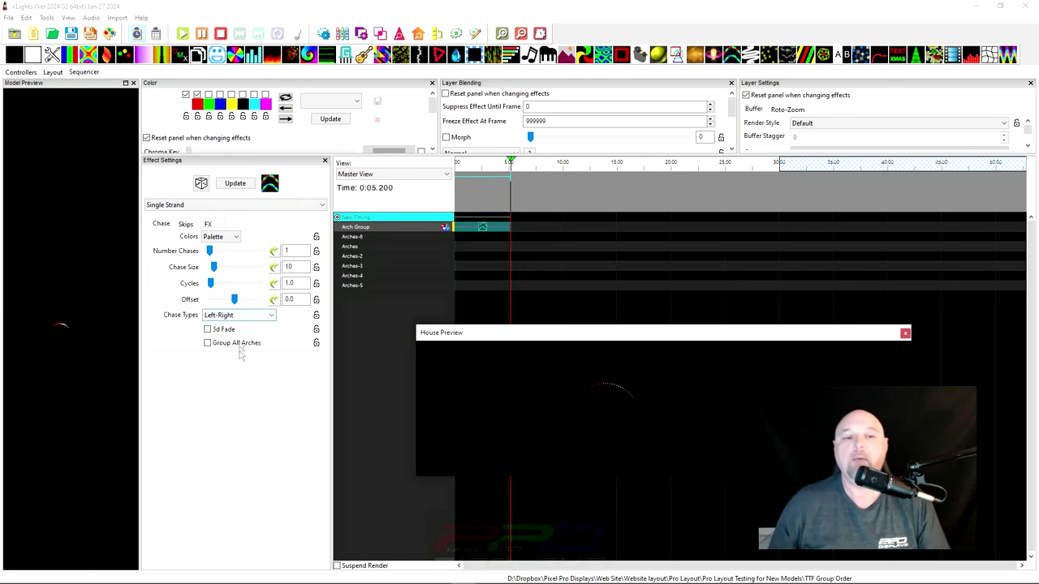
pyautogui.moveTo(819, 85); pyautogui.dragTo(229, 451)
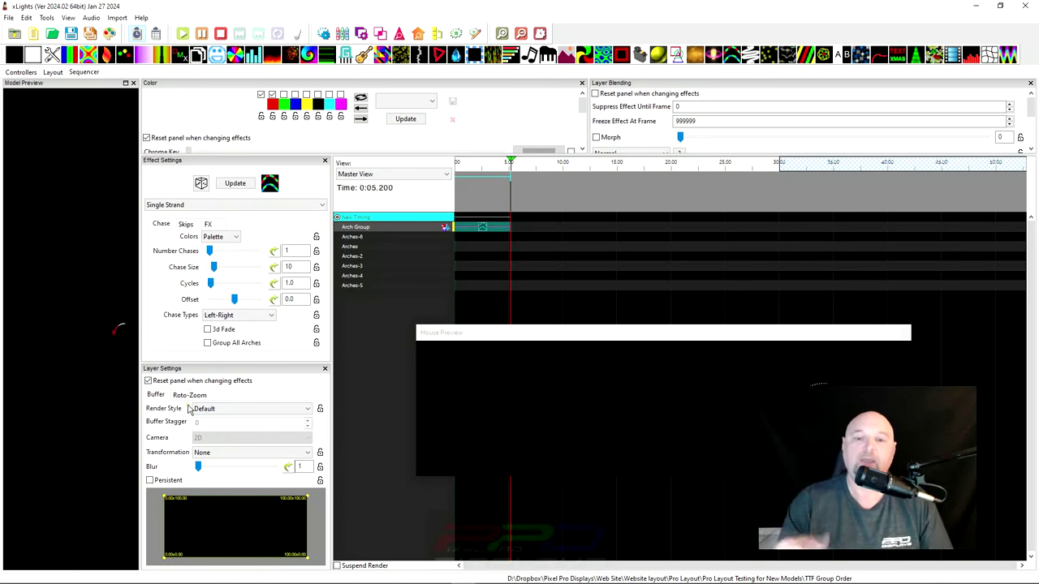
# - Set the Arch Group Single Strand effect's Render Style to Horizontal Stack
pyautogui.click(487, 229)
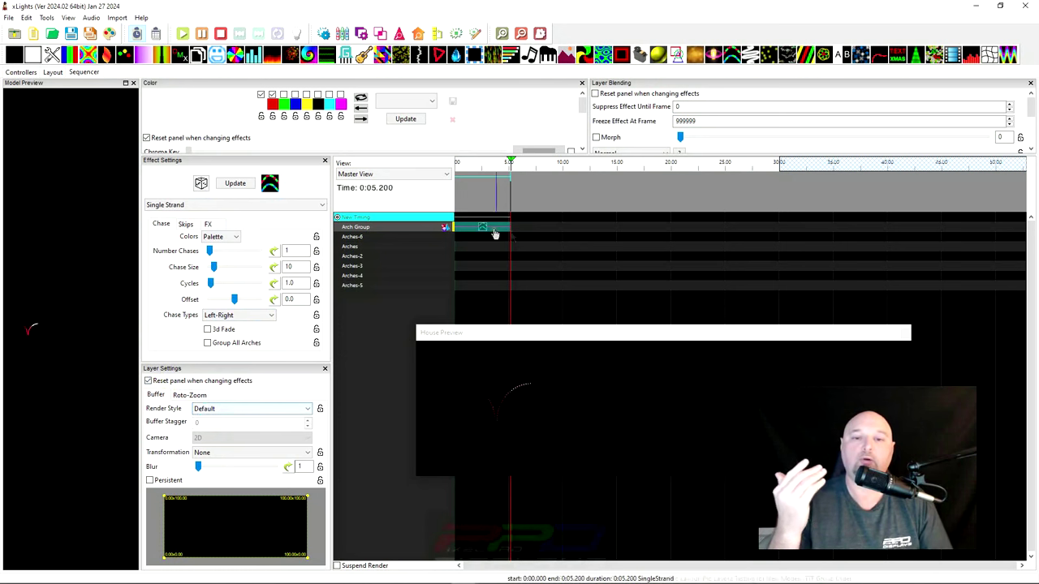
pyautogui.click(217, 410)
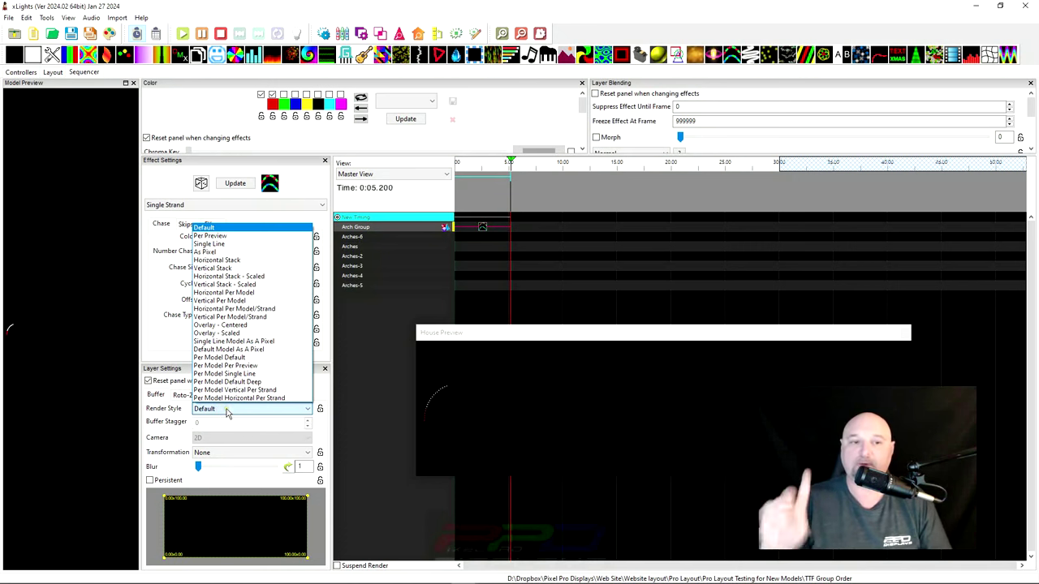
pyautogui.click(241, 261)
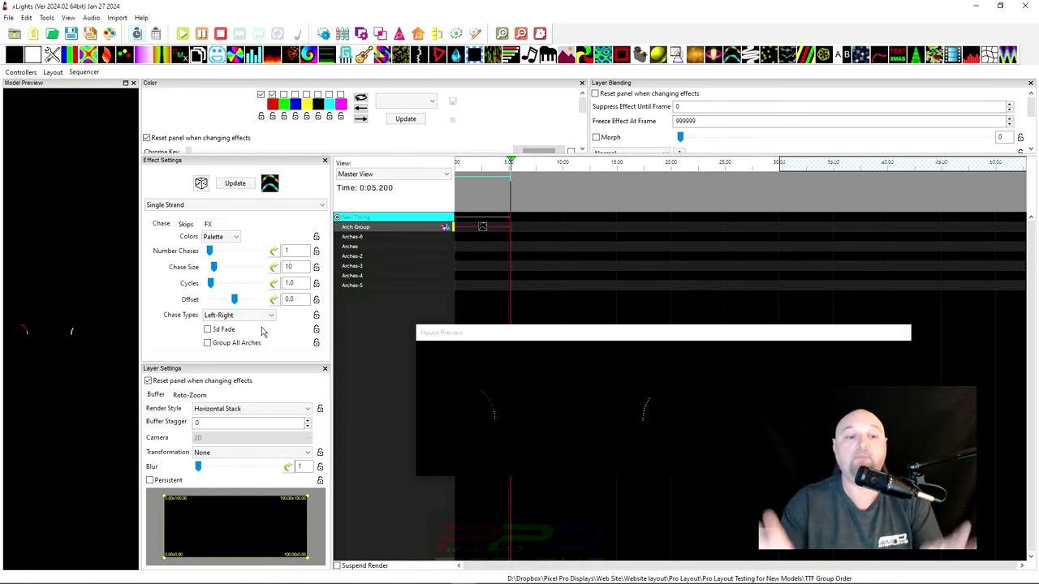
pyautogui.click(218, 410)
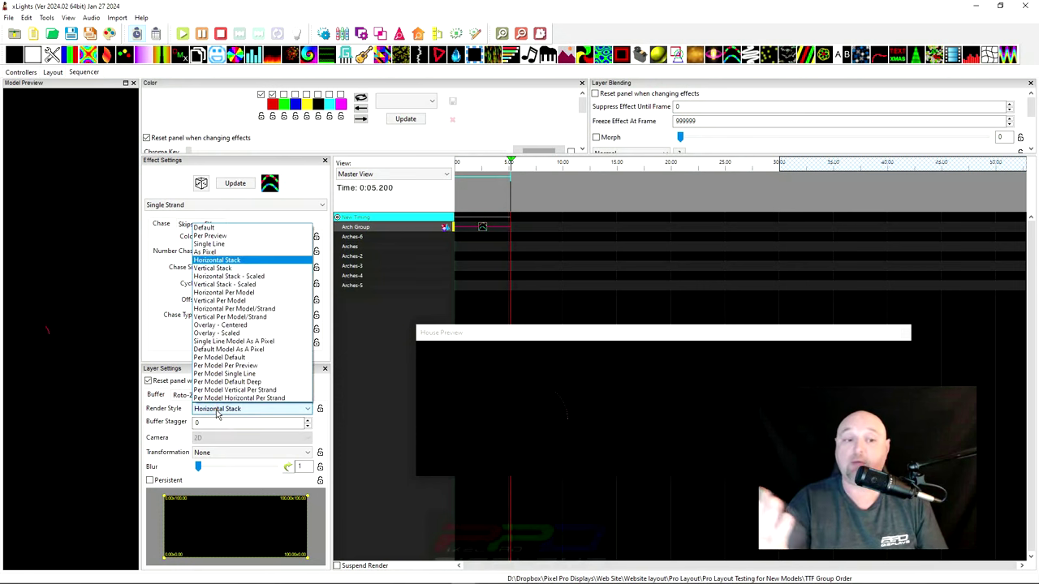
# - Change the chase's Render Style to Horizontal Per Model and reduce Number Chases from 2 to 1
pyautogui.click(214, 357)
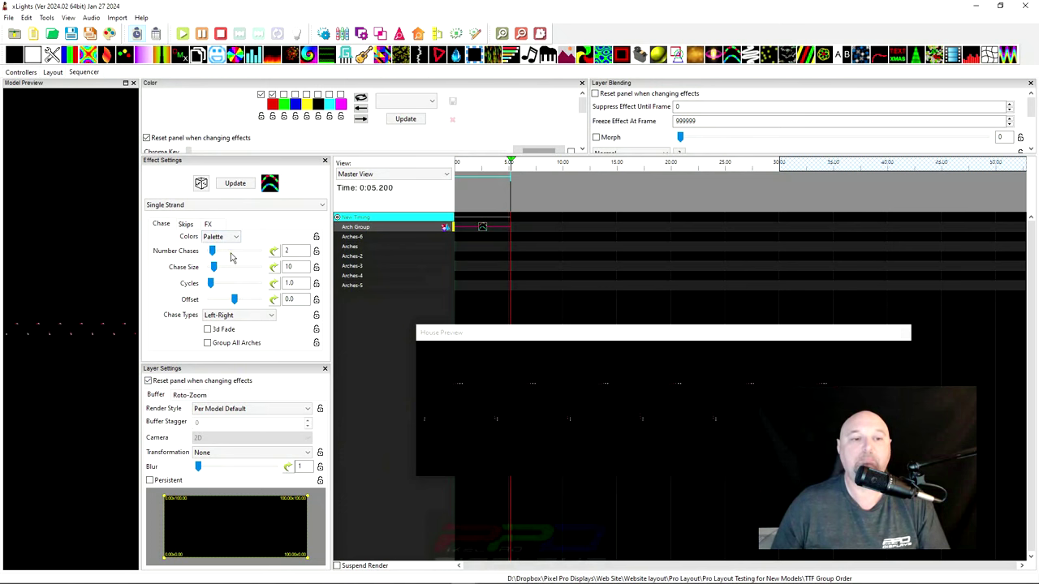
pyautogui.click(218, 410)
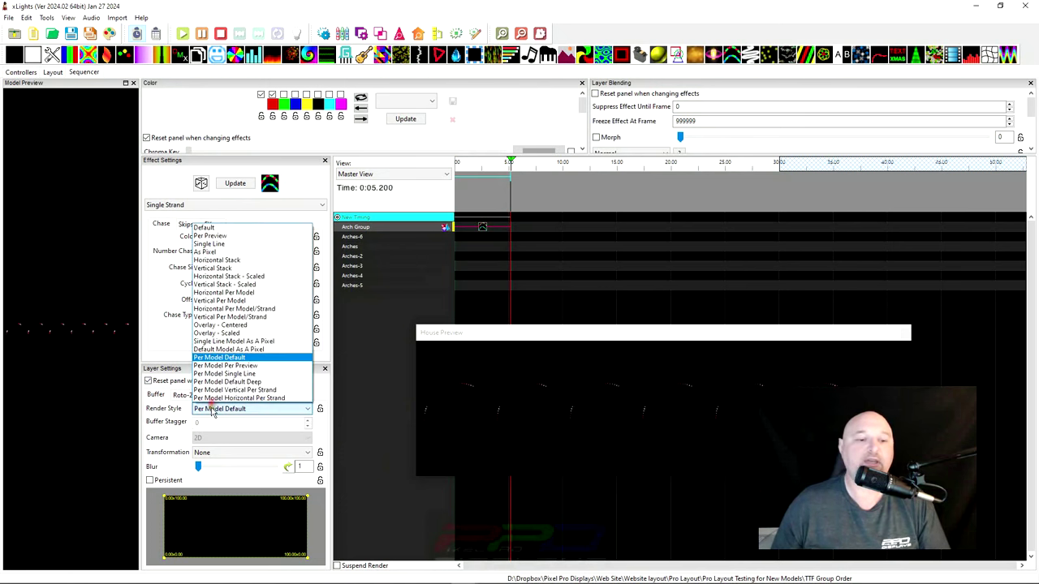
pyautogui.click(212, 293)
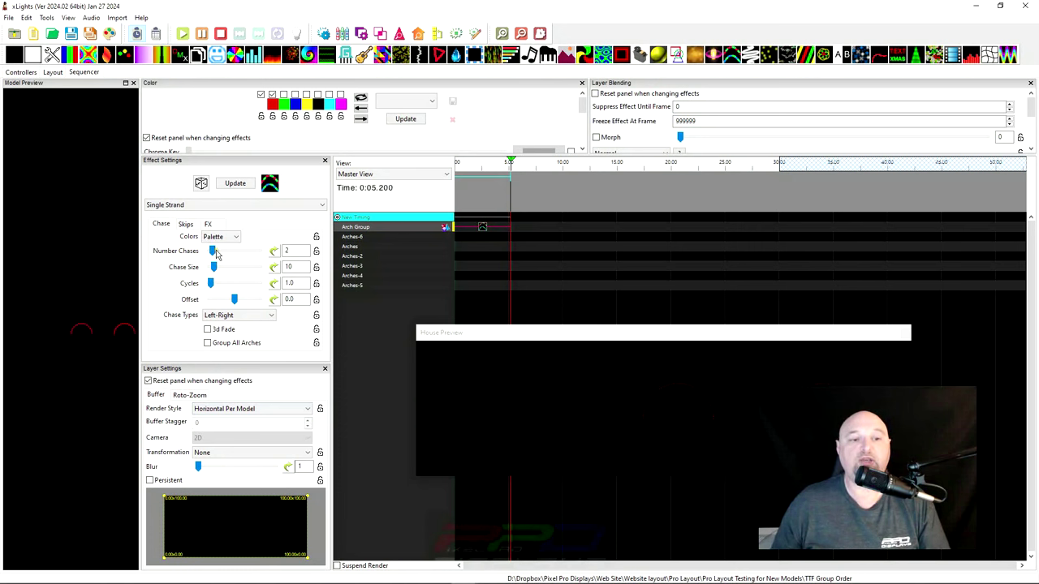
pyautogui.moveTo(216, 255); pyautogui.dragTo(211, 253)
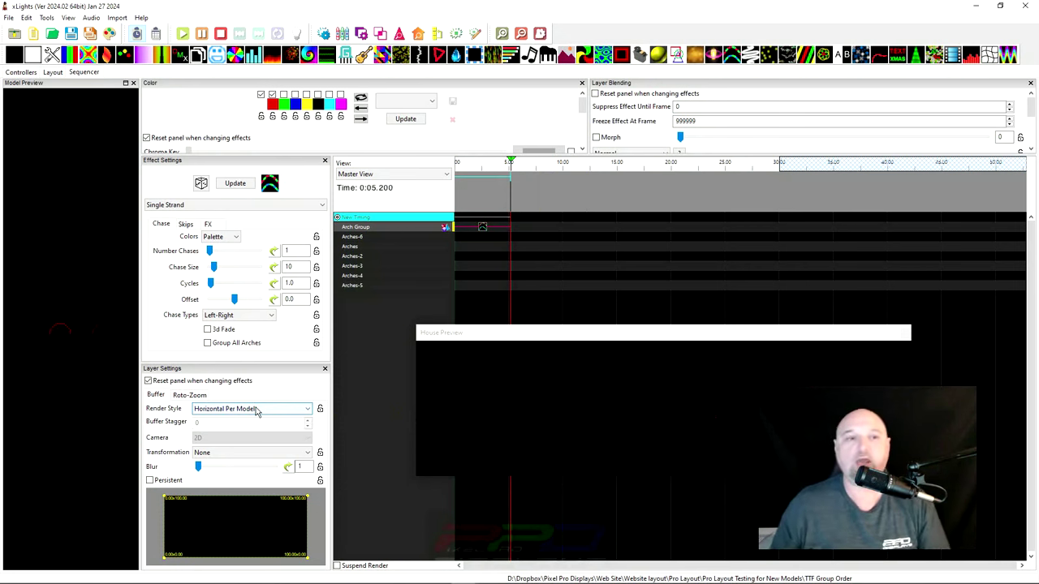
# - Sort Arch Group's members by name, Arches through Arches-6, save the layout, and return to Sequencer
pyautogui.click(52, 72)
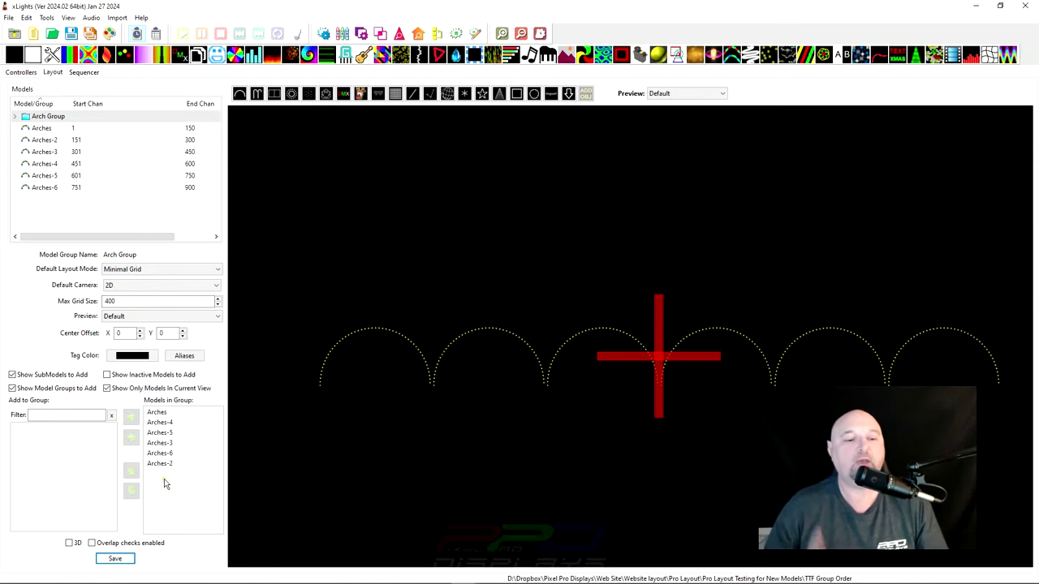
pyautogui.click(61, 116)
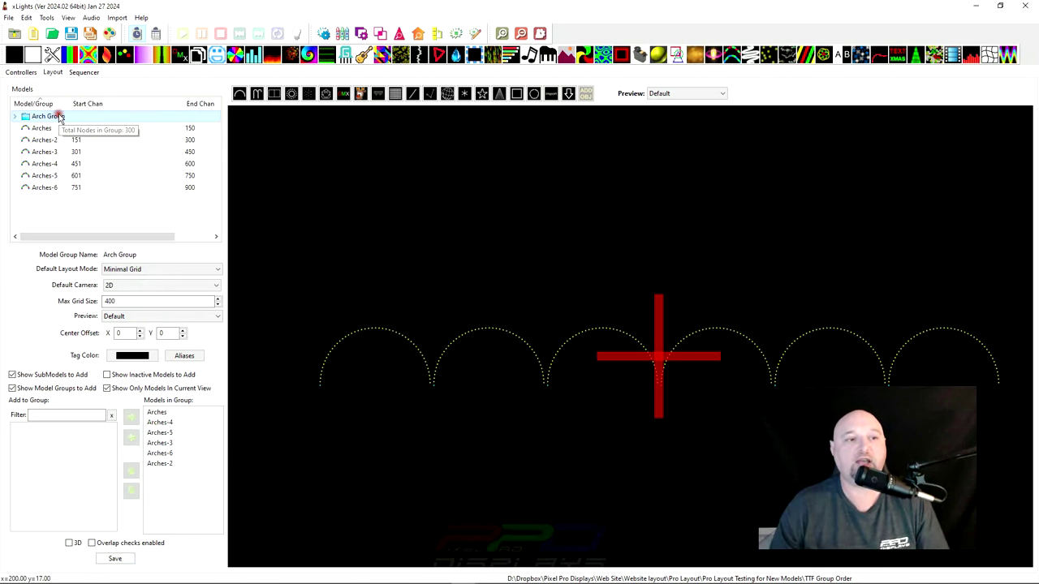
pyautogui.rightClick(163, 446)
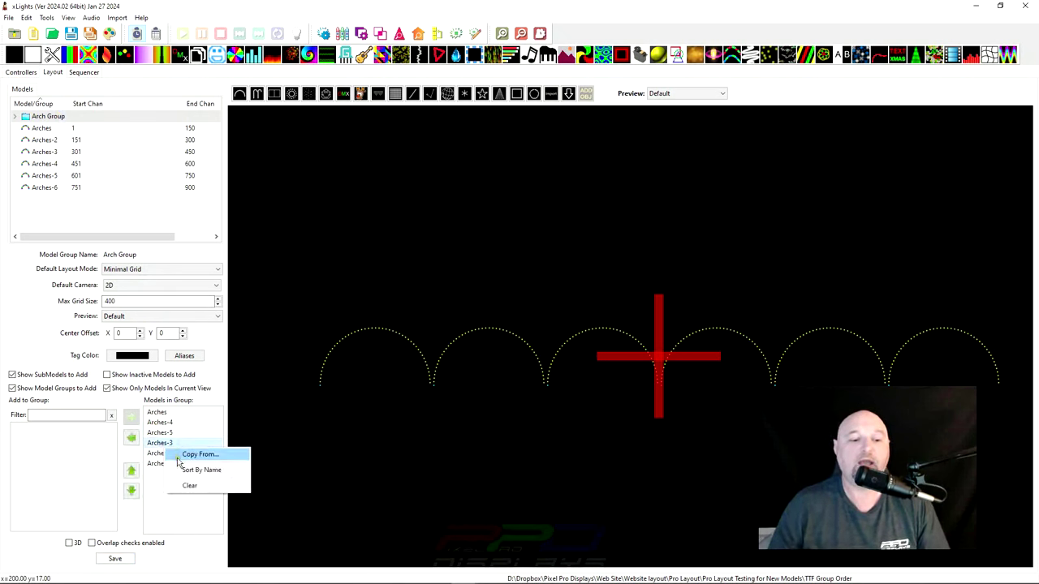
pyautogui.click(195, 471)
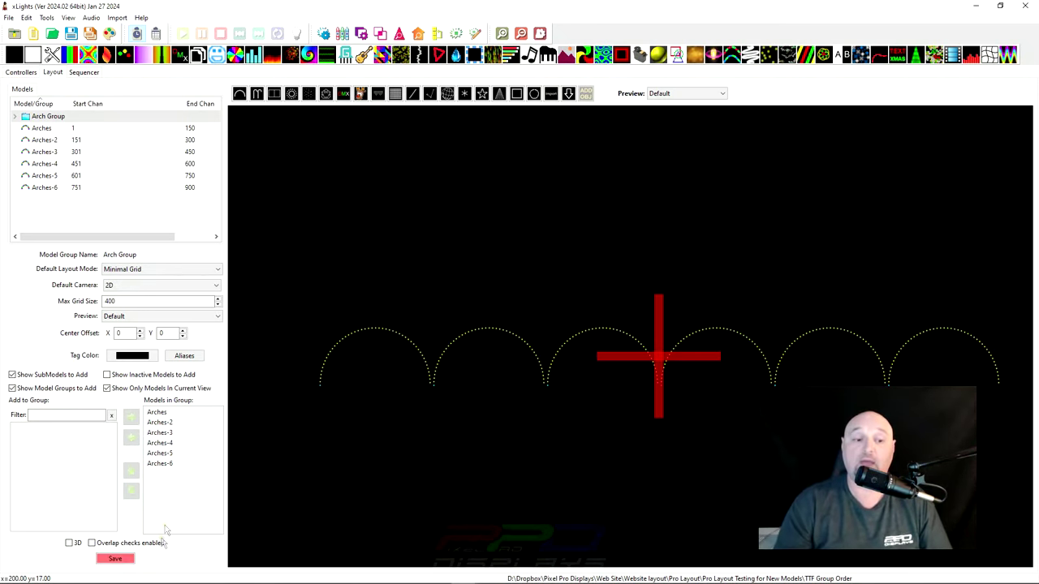
pyautogui.click(115, 558)
pyautogui.click(86, 73)
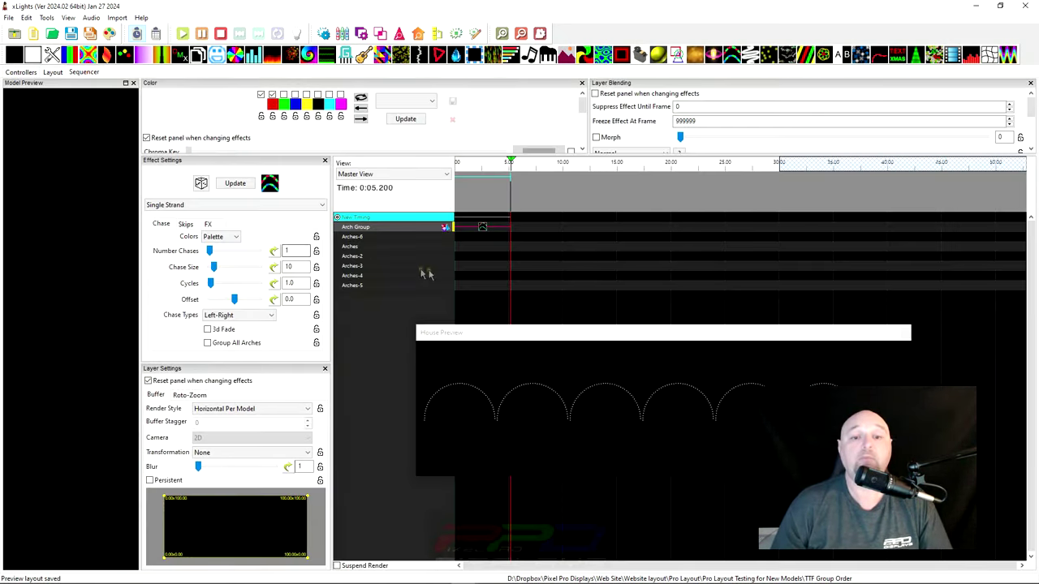
# - Render All with the sorted order, then show the Arch Group chase's Skips settings
pyautogui.click(474, 239)
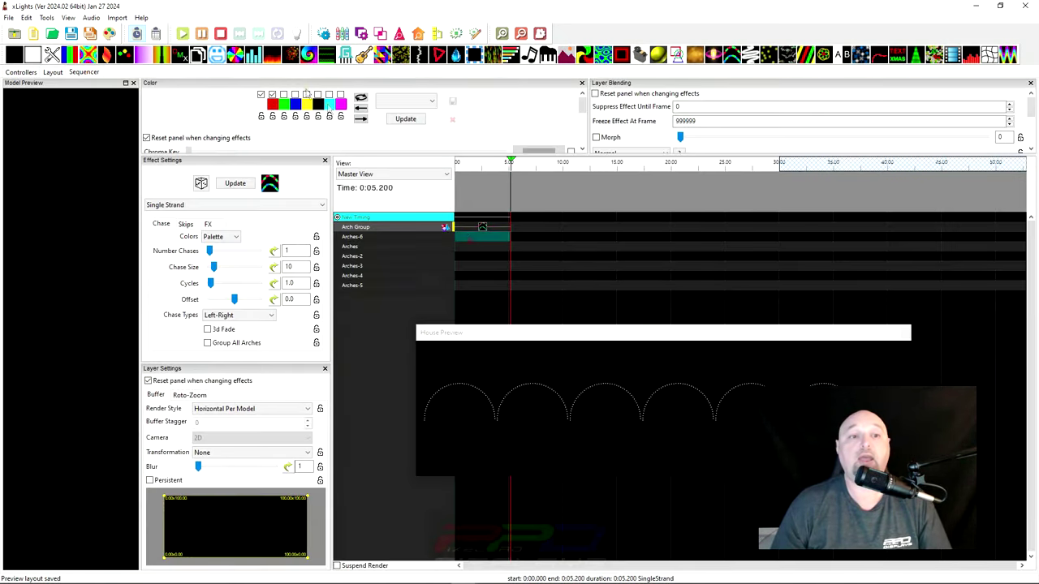
pyautogui.click(134, 34)
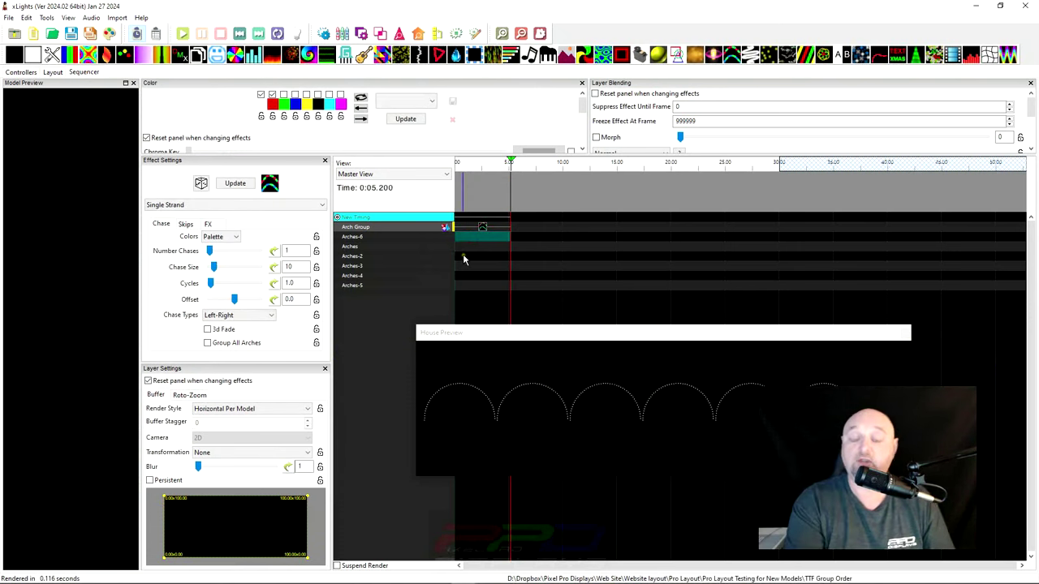
pyautogui.click(485, 235)
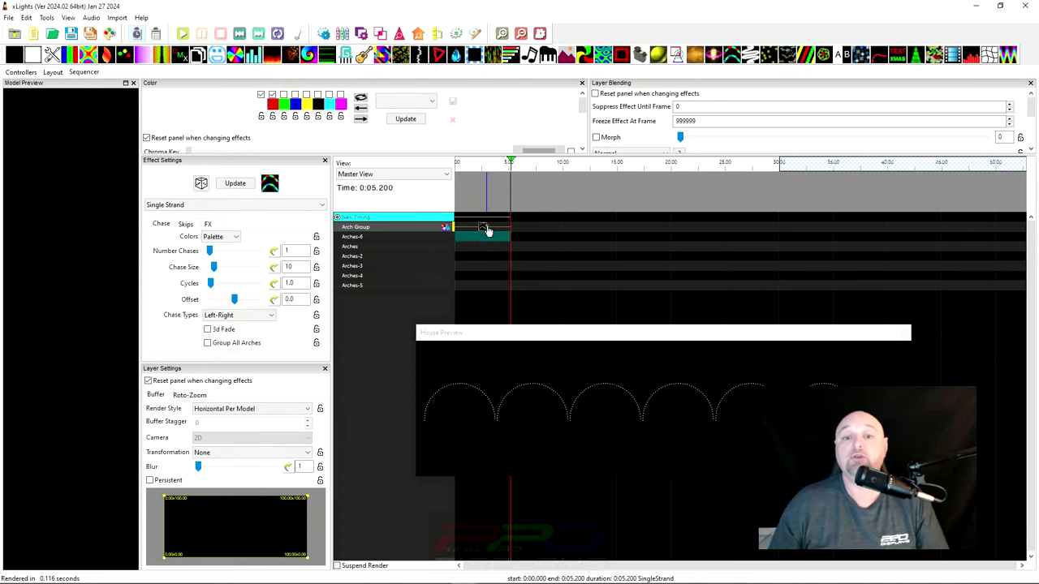
pyautogui.moveTo(486, 231); pyautogui.dragTo(487, 228)
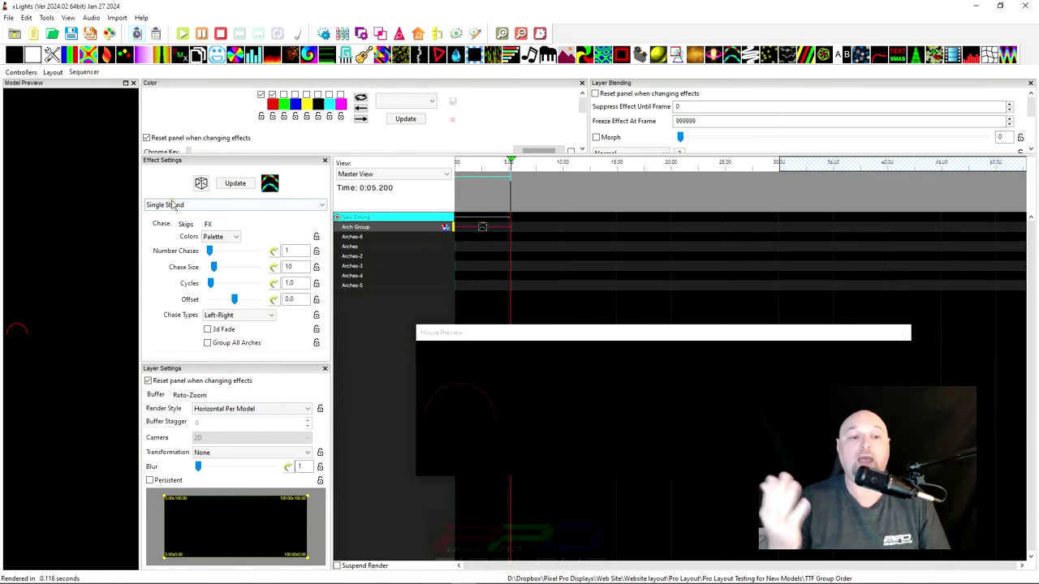
pyautogui.click(186, 225)
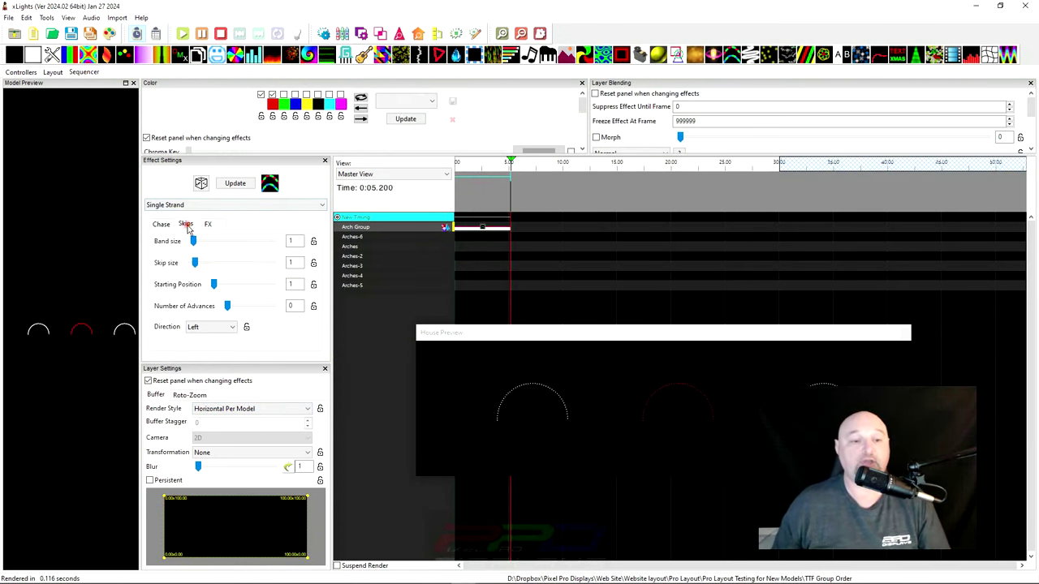
# - Set the skip chase's Number of Advances to 5, then switch to the Layout view
pyautogui.doubleClick(291, 306)
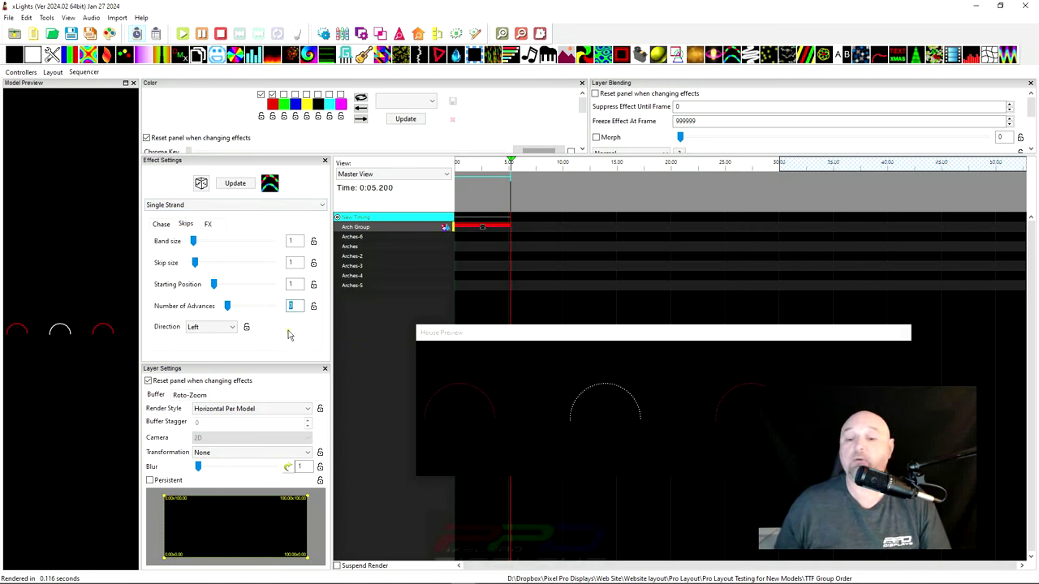
pyautogui.write('5')
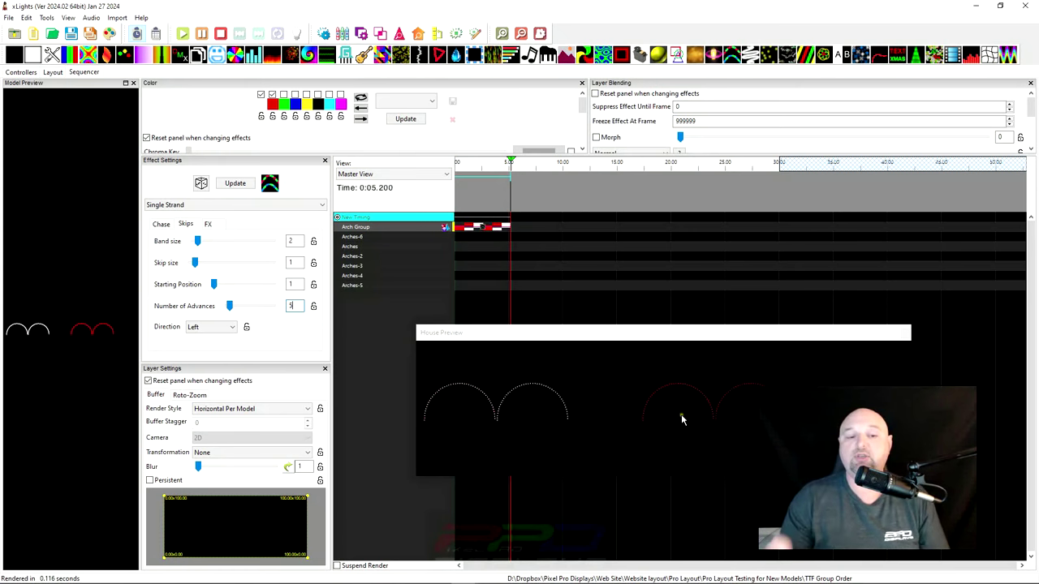
pyautogui.click(52, 72)
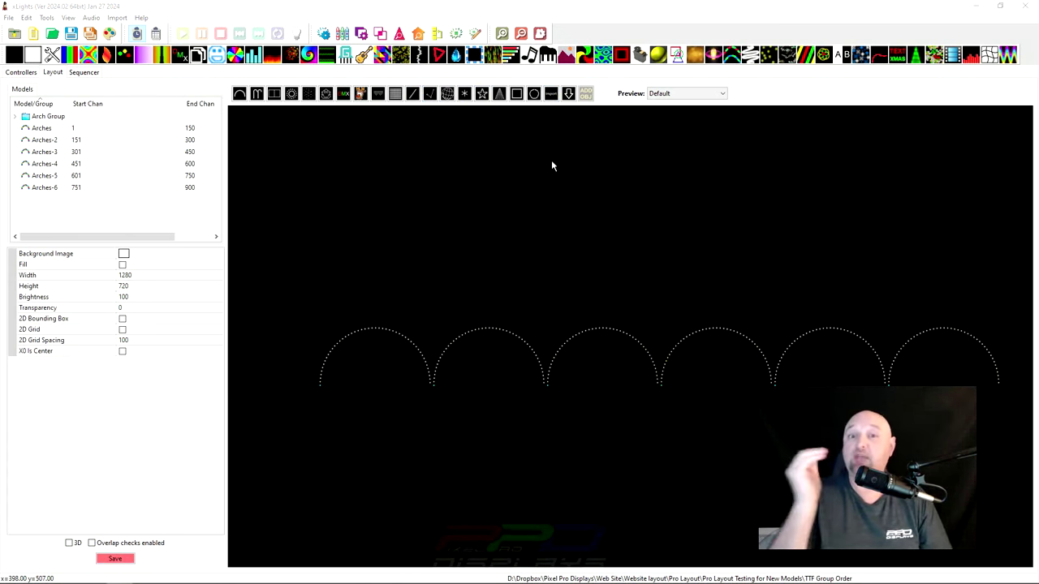
# - Insert the DayCor Pixel Spinner 22" vendor model and move and stretch it above the arches
pyautogui.click(568, 93)
pyautogui.moveTo(366, 147); pyautogui.dragTo(500, 244)
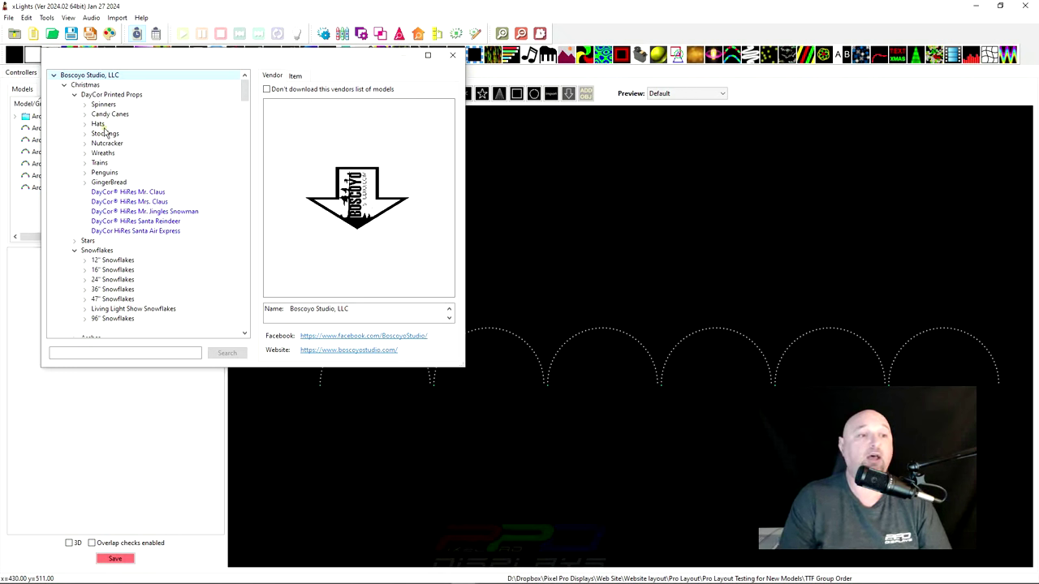
pyautogui.click(102, 103)
pyautogui.click(84, 105)
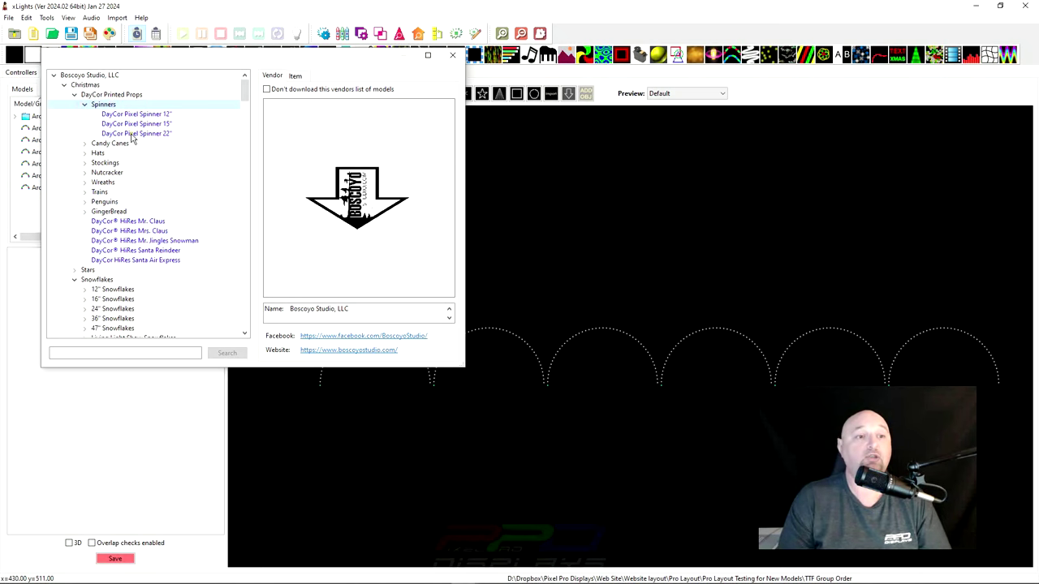
pyautogui.click(130, 134)
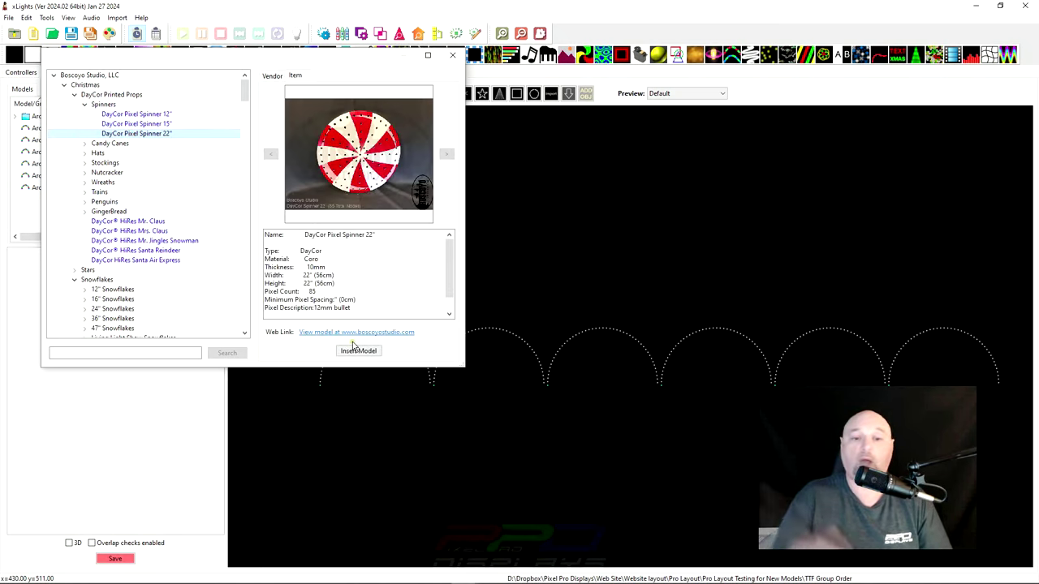
pyautogui.click(355, 349)
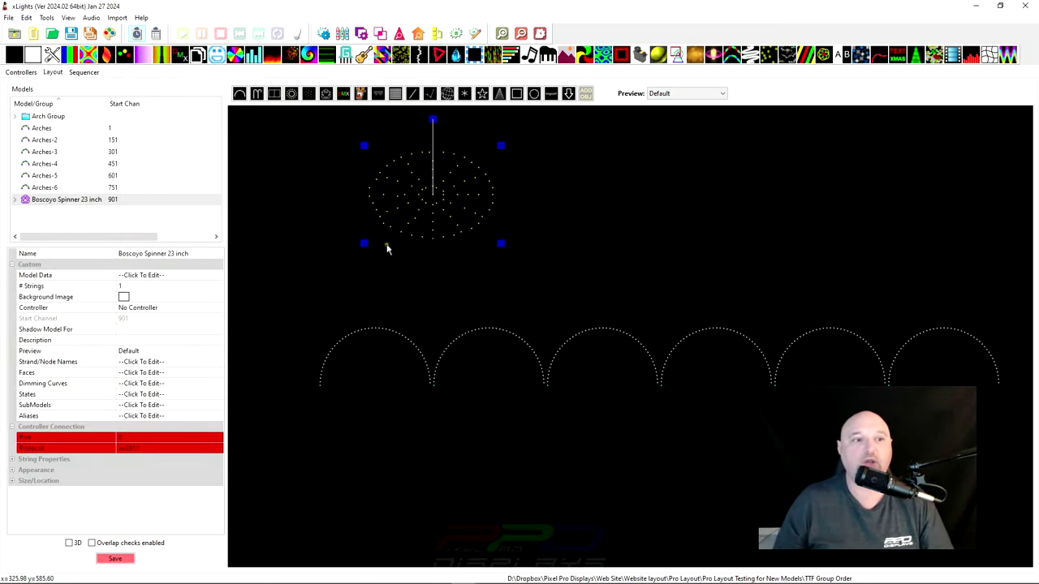
pyautogui.moveTo(430, 207); pyautogui.dragTo(445, 213)
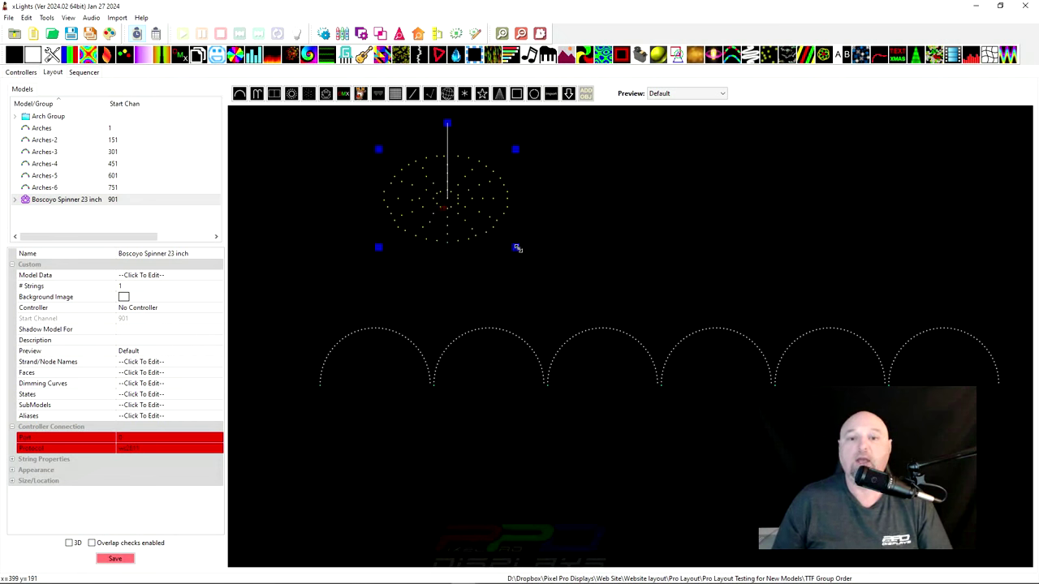
pyautogui.moveTo(517, 247); pyautogui.dragTo(498, 276)
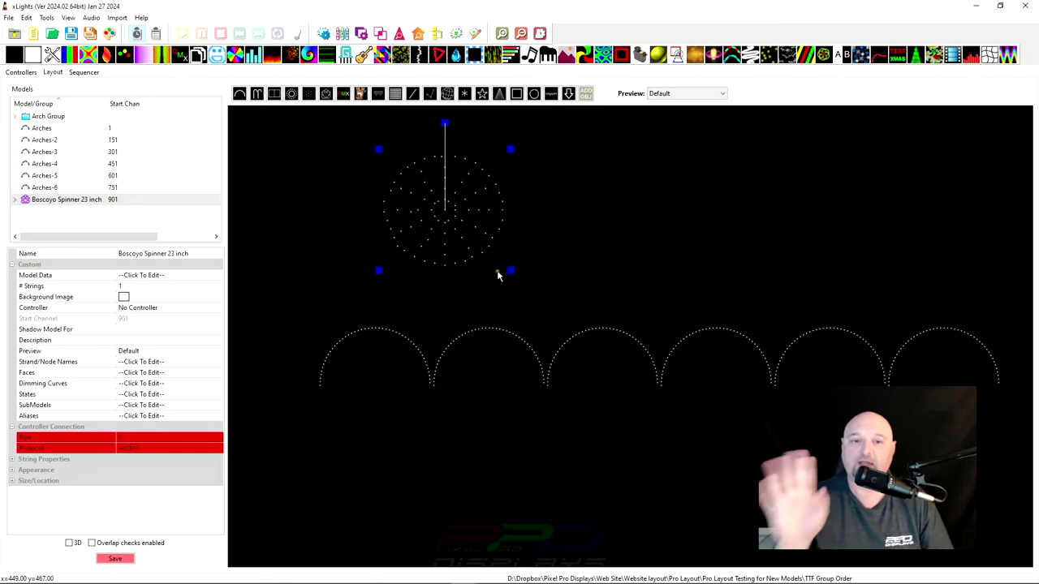
# - Expand the Boscoyo Spinner 23 inch node and step through its submodels from Spoke 1 to Spoke 12
pyautogui.click(15, 199)
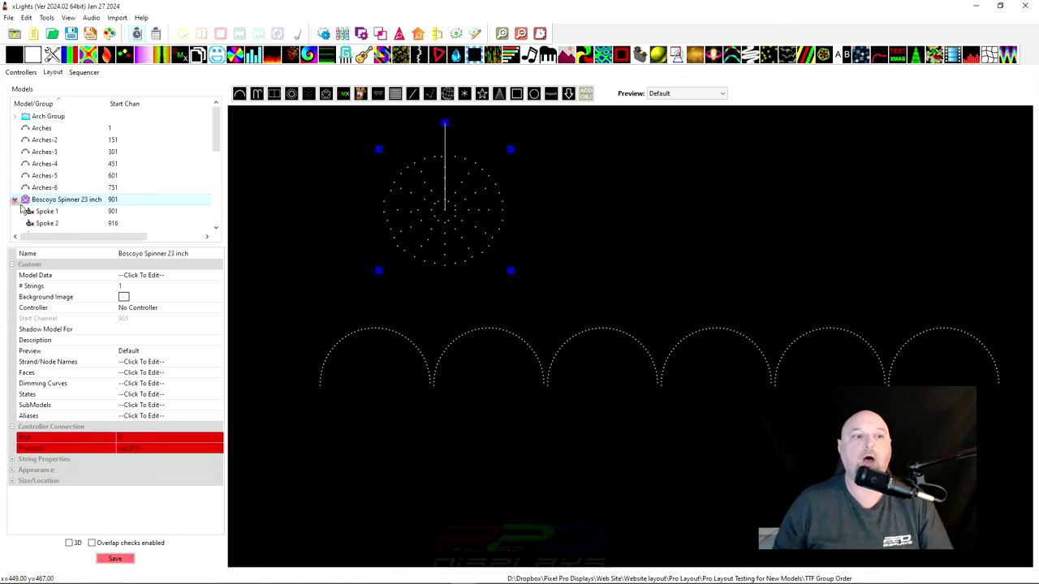
pyautogui.scroll(-3, 81, 179)
pyautogui.click(70, 142)
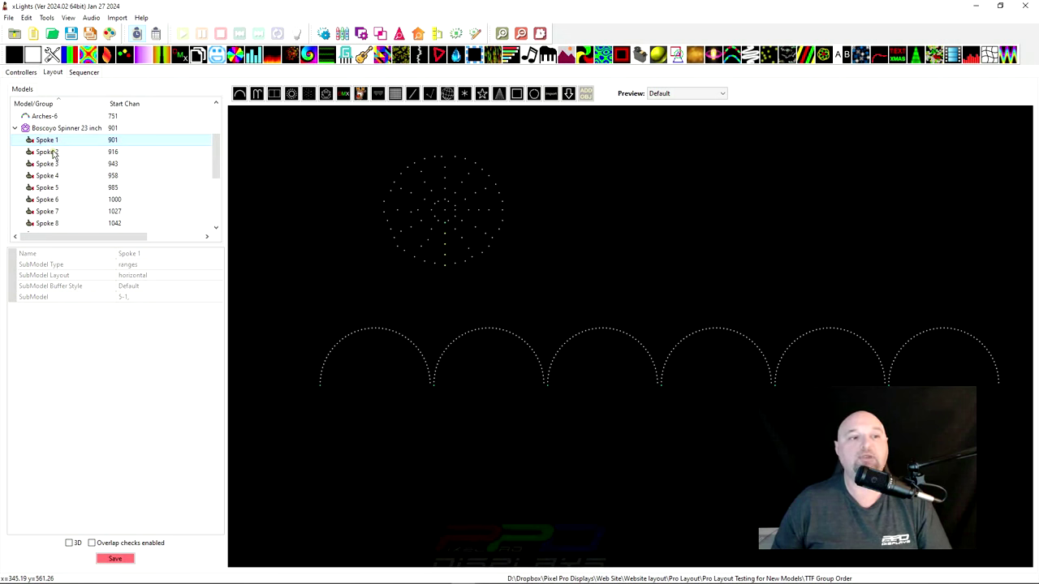
pyautogui.click(50, 141)
pyautogui.press('Down')
pyautogui.press('Down')
pyautogui.press('Down')
pyautogui.press('Down')
pyautogui.press('Down')
pyautogui.press('Down')
pyautogui.press('Down')
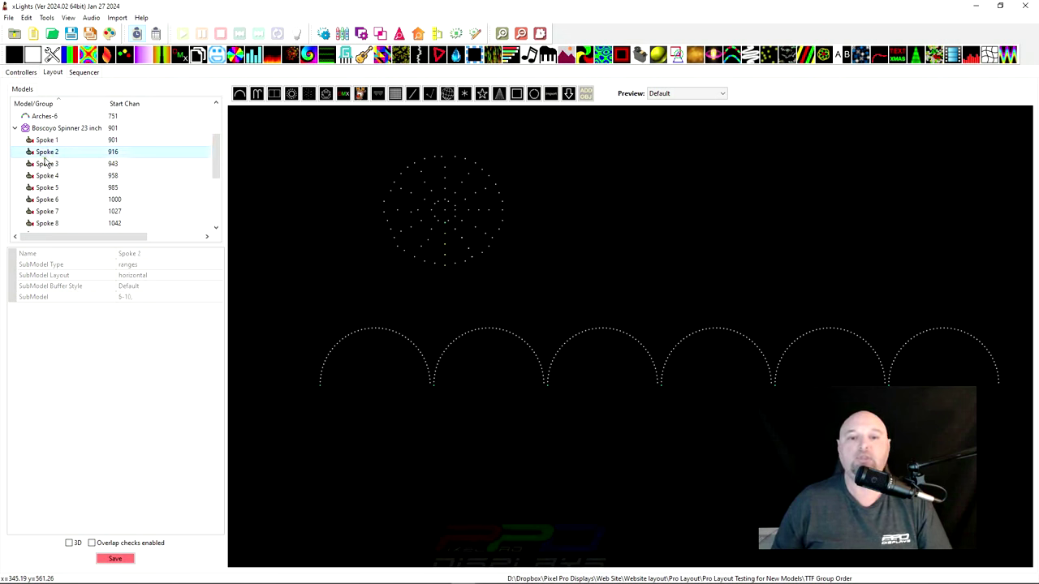
pyautogui.press('Down')
pyautogui.press('Down')
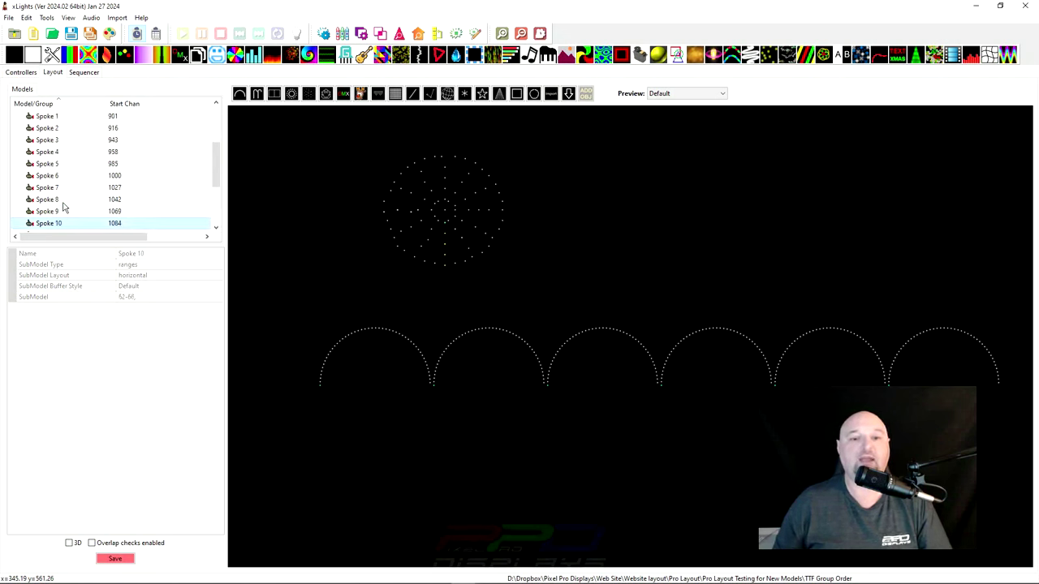
pyautogui.press('Down')
pyautogui.press('Down')
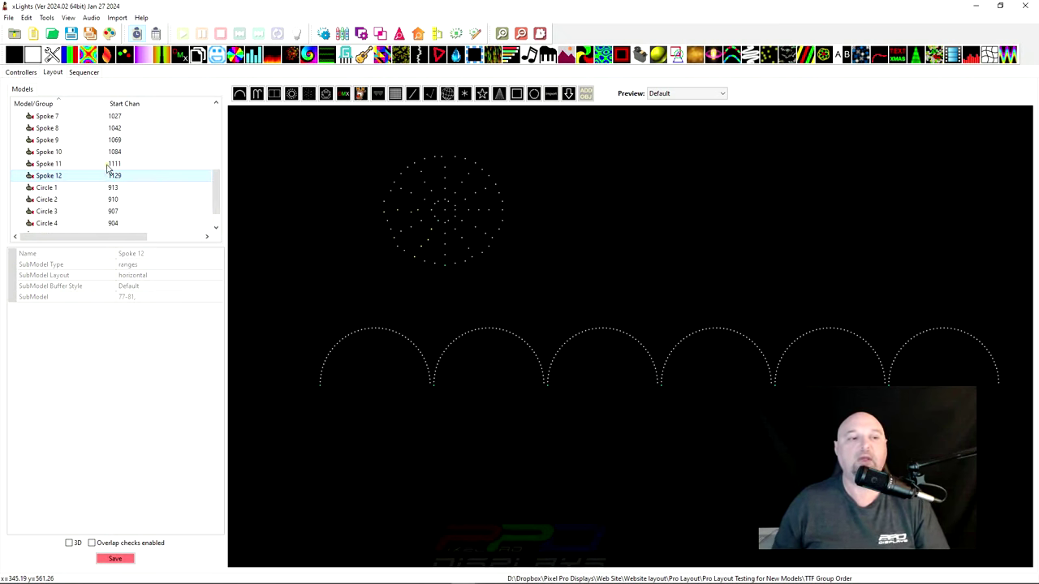
pyautogui.scroll(4, 39, 156)
# - Collapse and re-expand the Boscoyo Spinner 23 inch, then select Spoke 1 and review the spoke list
pyautogui.click(47, 178)
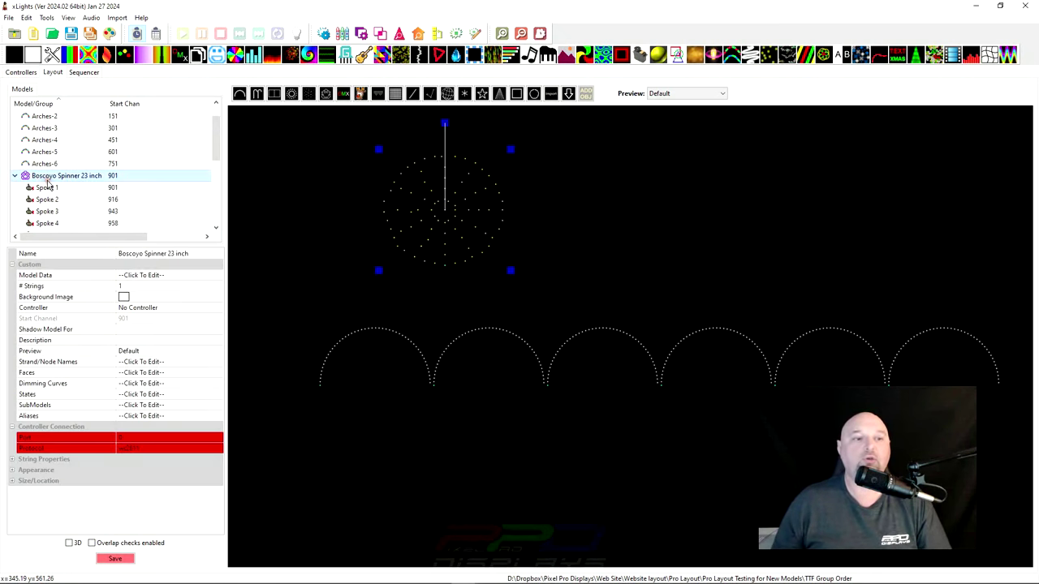
pyautogui.click(15, 176)
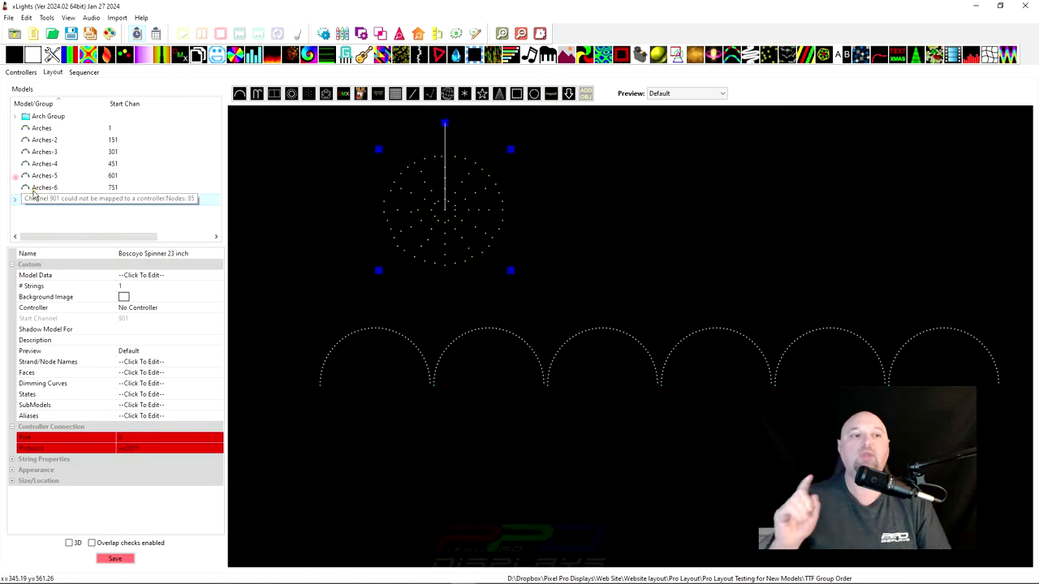
pyautogui.click(35, 211)
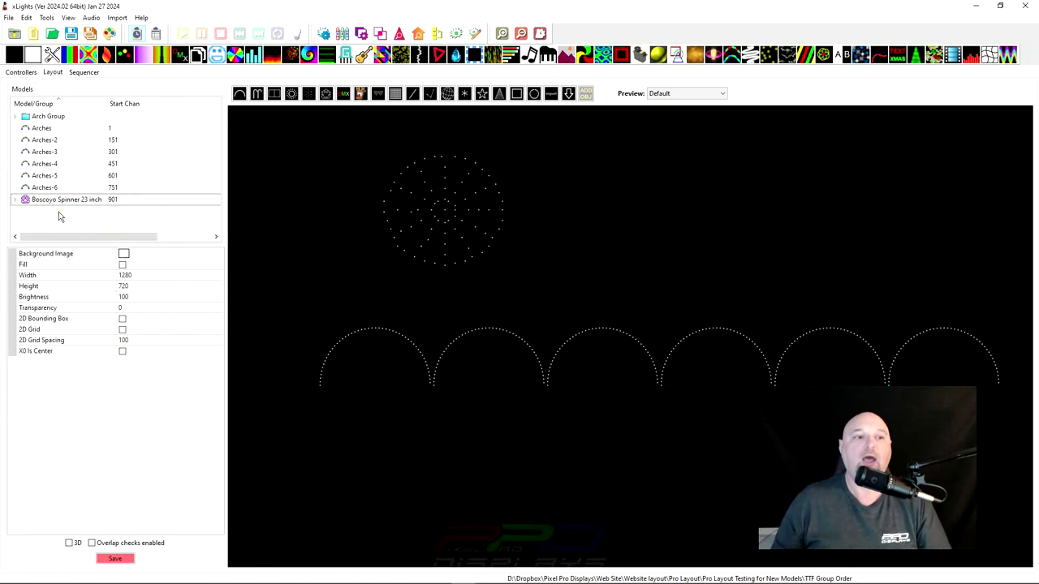
pyautogui.click(15, 200)
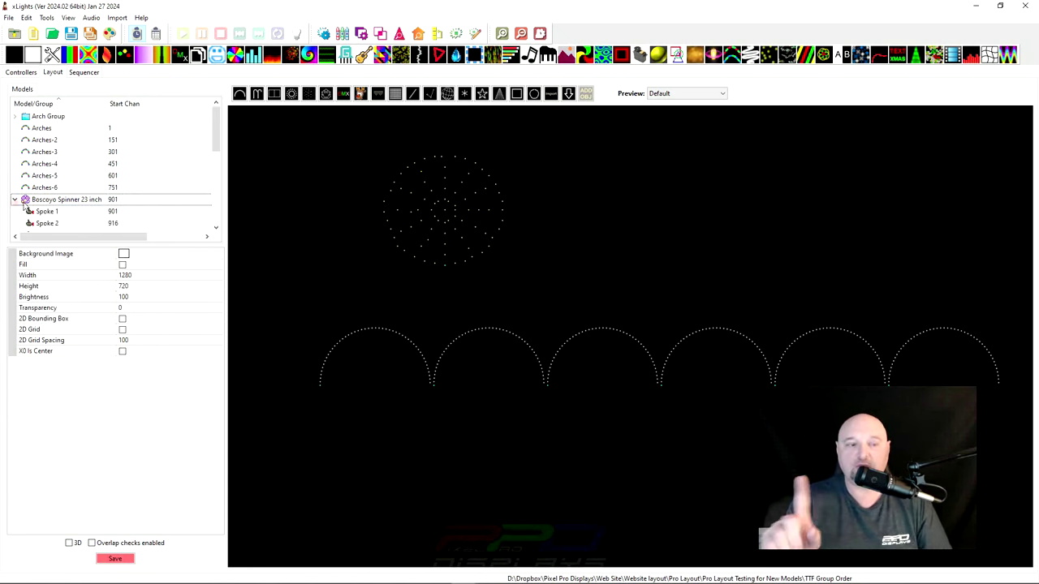
pyautogui.scroll(-2, 74, 165)
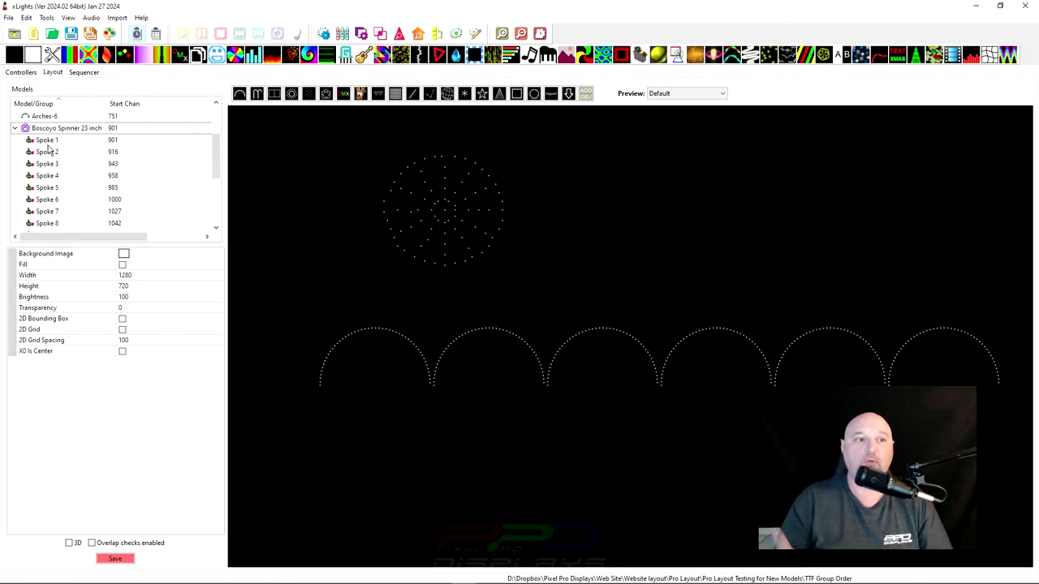
pyautogui.click(48, 143)
pyautogui.scroll(-4, 67, 187)
pyautogui.scroll(4, 59, 187)
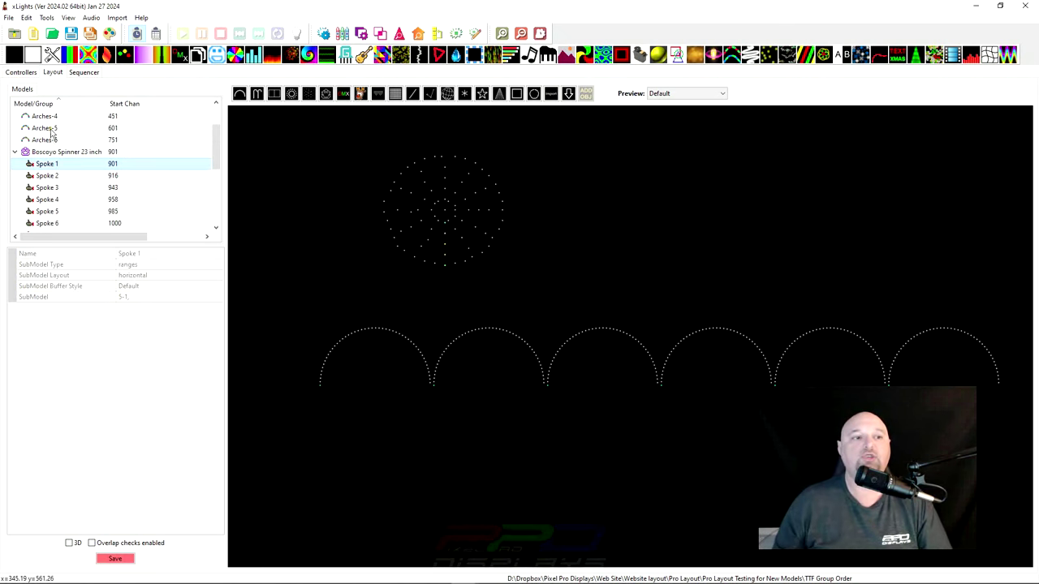
pyautogui.scroll(-2, 53, 207)
pyautogui.scroll(2, 55, 186)
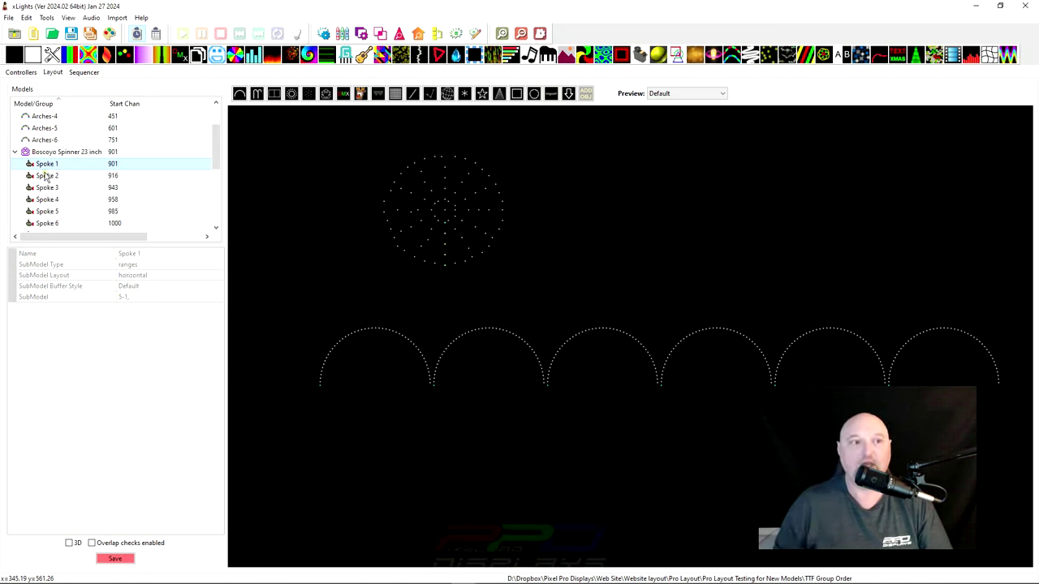
pyautogui.scroll(-2, 46, 190)
pyautogui.scroll(2, 49, 154)
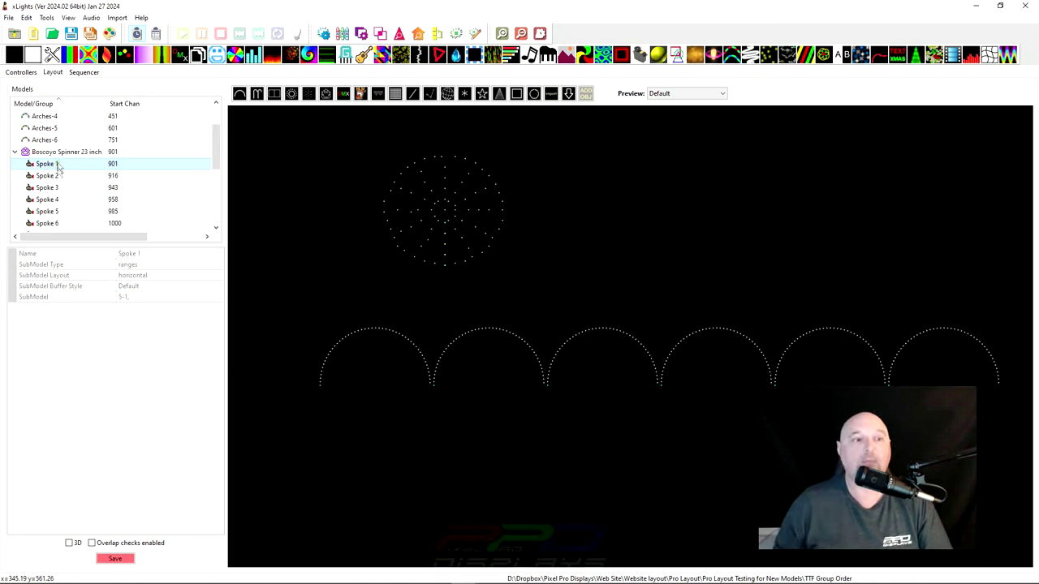
pyautogui.scroll(-2, 63, 204)
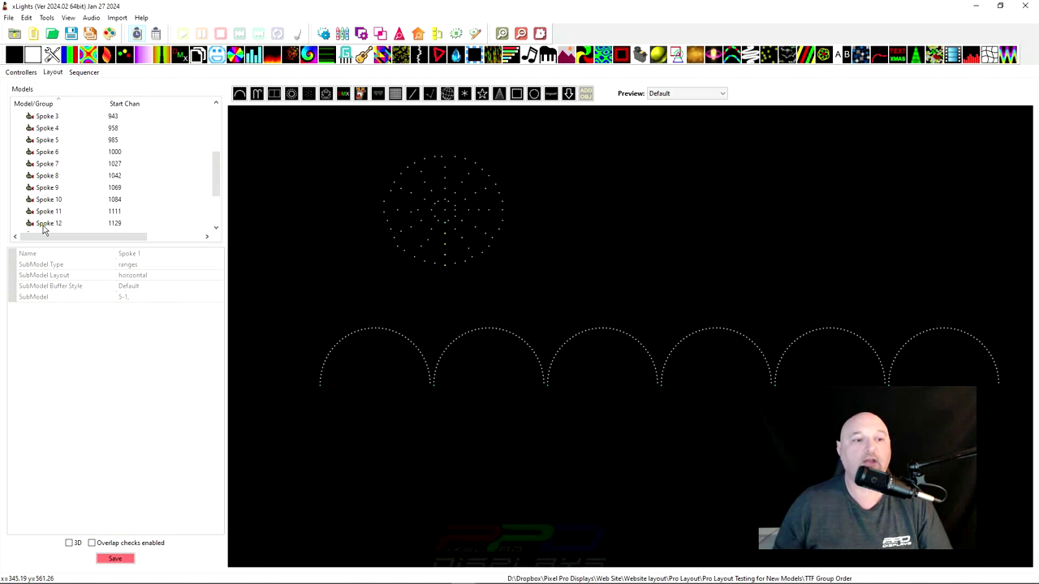
# - Group Spoke 1 through Spoke 12 into a new group named Spinner Arms via Create Group from Selections
pyautogui.keyDown('shift'); pyautogui.click(45, 223); pyautogui.keyUp('shift')
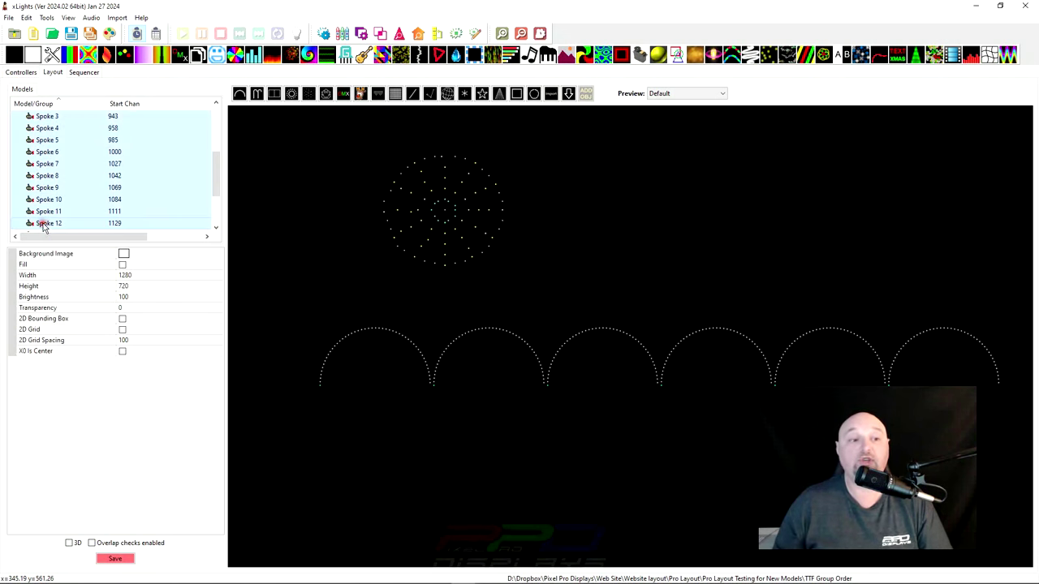
pyautogui.moveTo(41, 163); pyautogui.dragTo(44, 162)
pyautogui.rightClick(44, 163)
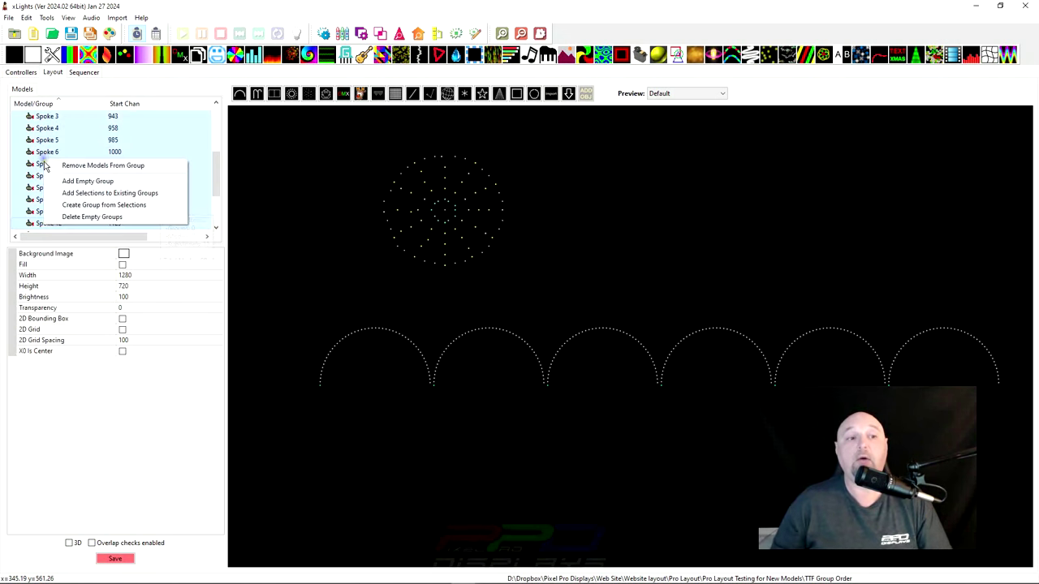
pyautogui.click(73, 206)
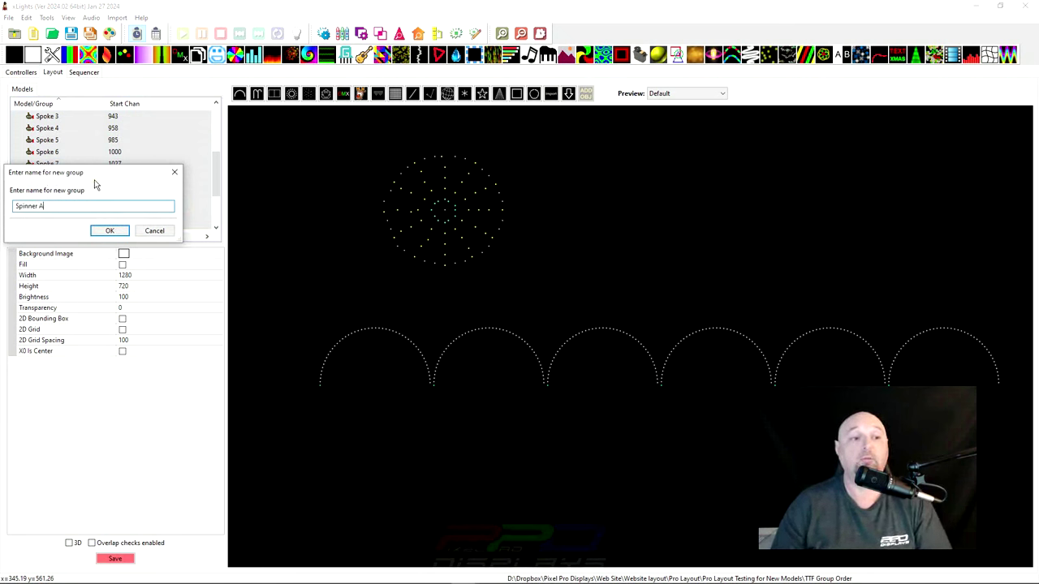
pyautogui.press('Return')
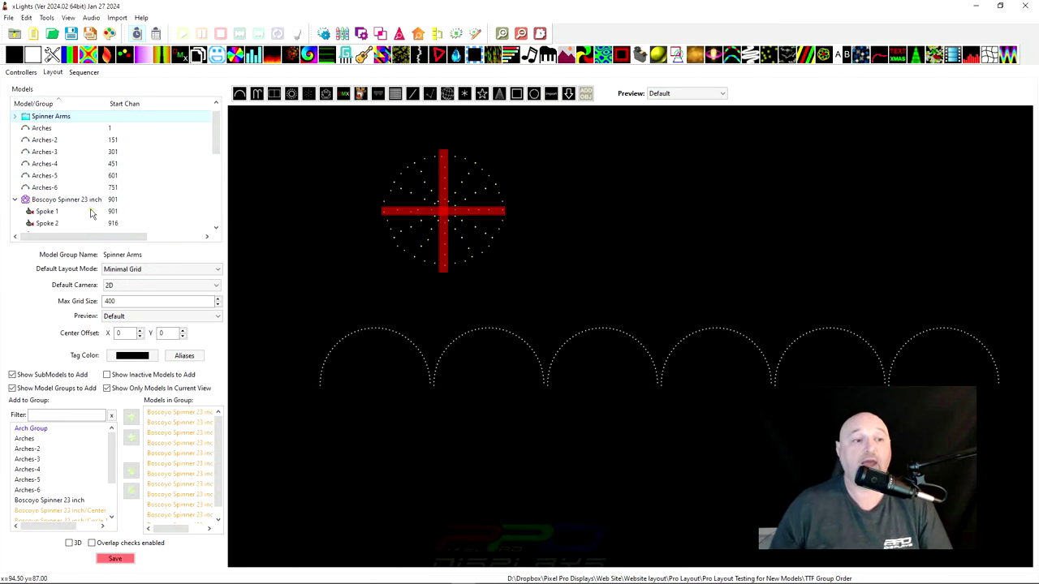
pyautogui.click(15, 199)
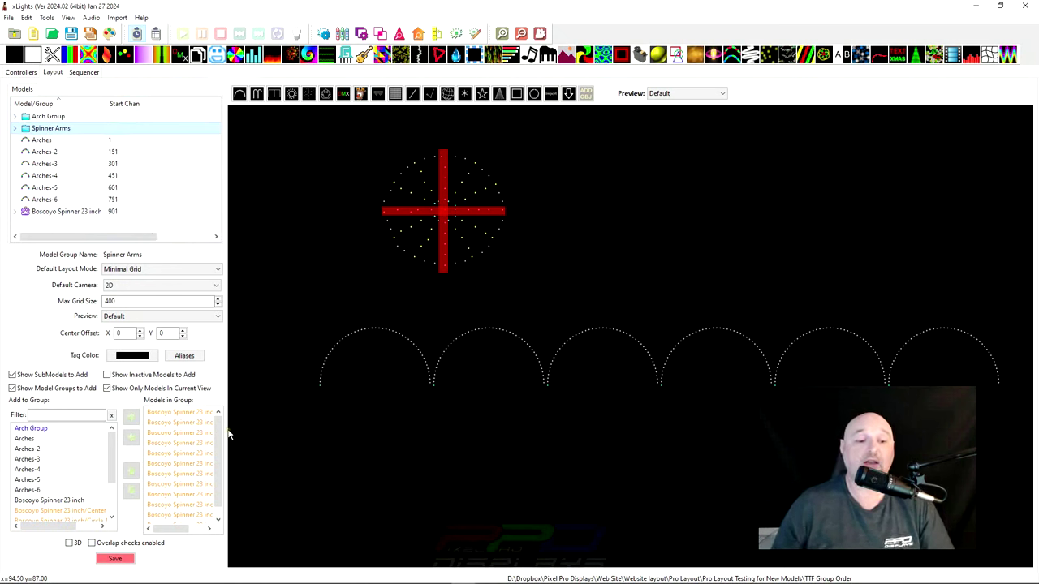
# - Shuffle the Spinner Arms members by moving Spokes 9, 2, 8 and 11 out of numeric order, then save
pyautogui.moveTo(232, 431); pyautogui.dragTo(295, 433)
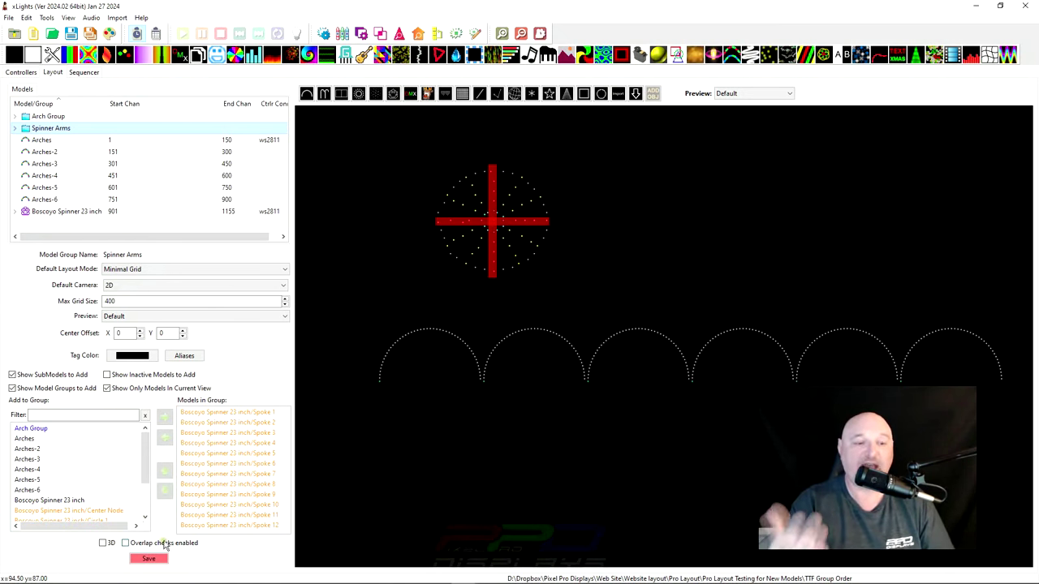
pyautogui.moveTo(227, 497); pyautogui.dragTo(220, 519)
pyautogui.moveTo(230, 423); pyautogui.dragTo(232, 529)
pyautogui.click(220, 505)
pyautogui.moveTo(219, 476); pyautogui.dragTo(220, 429)
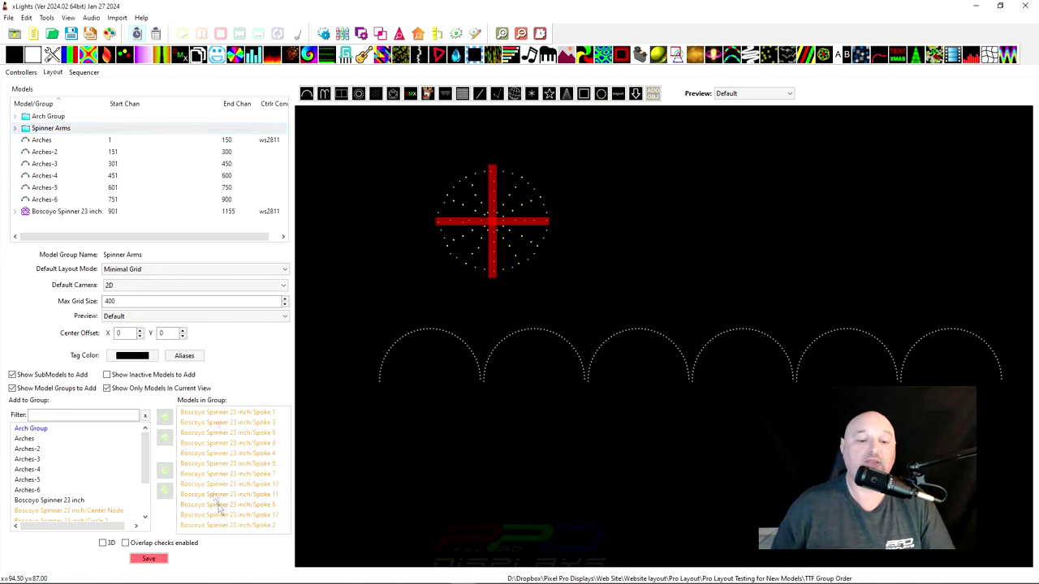
pyautogui.moveTo(219, 525); pyautogui.dragTo(221, 443)
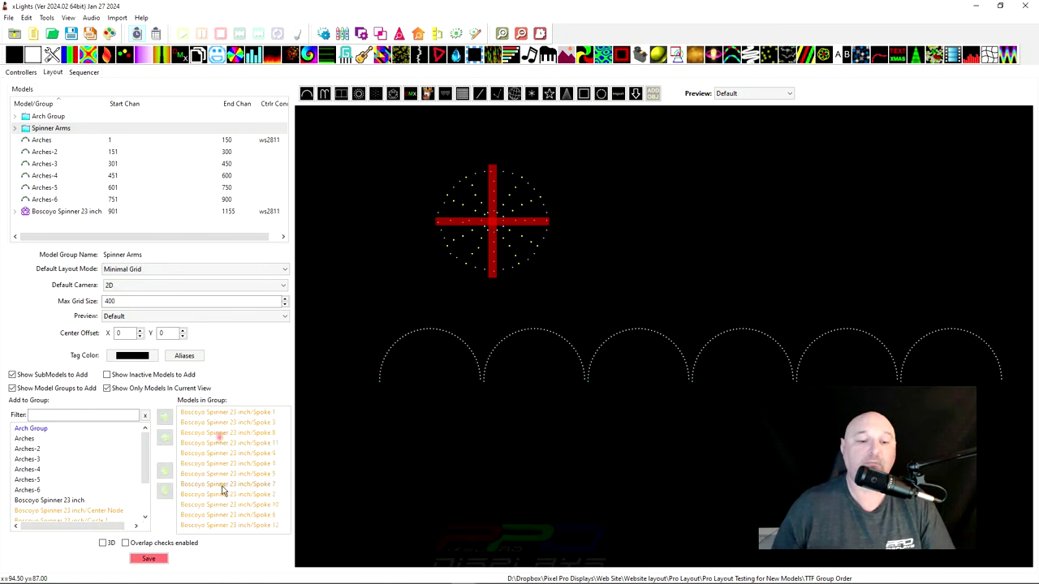
pyautogui.moveTo(220, 495); pyautogui.dragTo(224, 524)
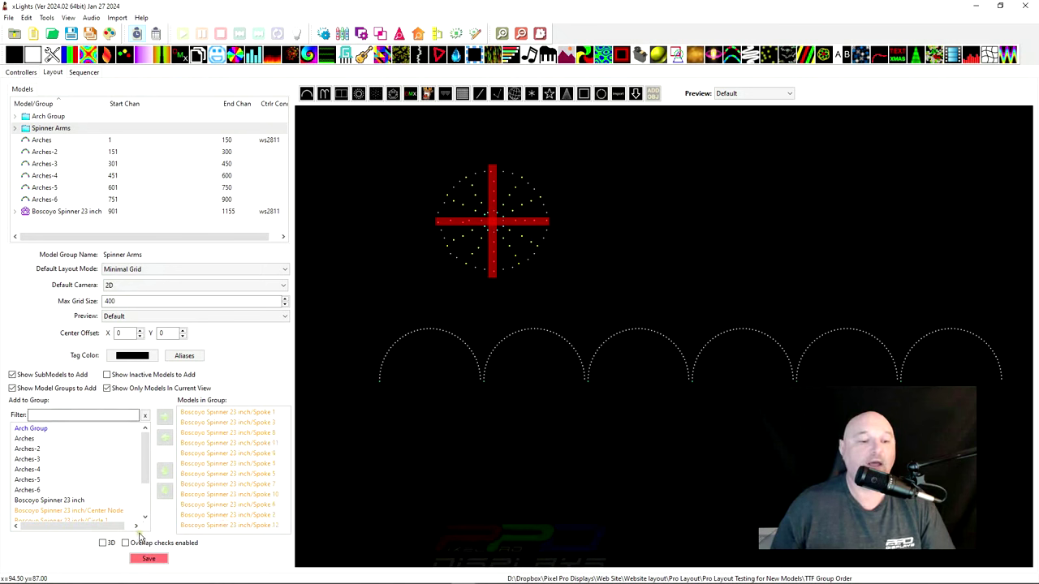
pyautogui.click(148, 558)
# - Add the Spinner Arms group to the sequence through Display Elements
pyautogui.click(84, 72)
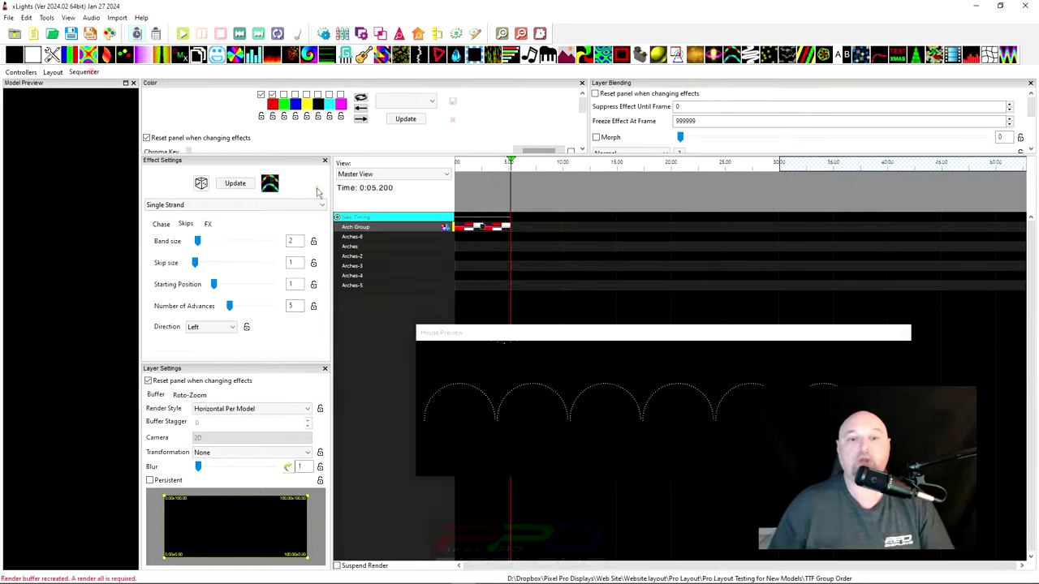
pyautogui.click(450, 33)
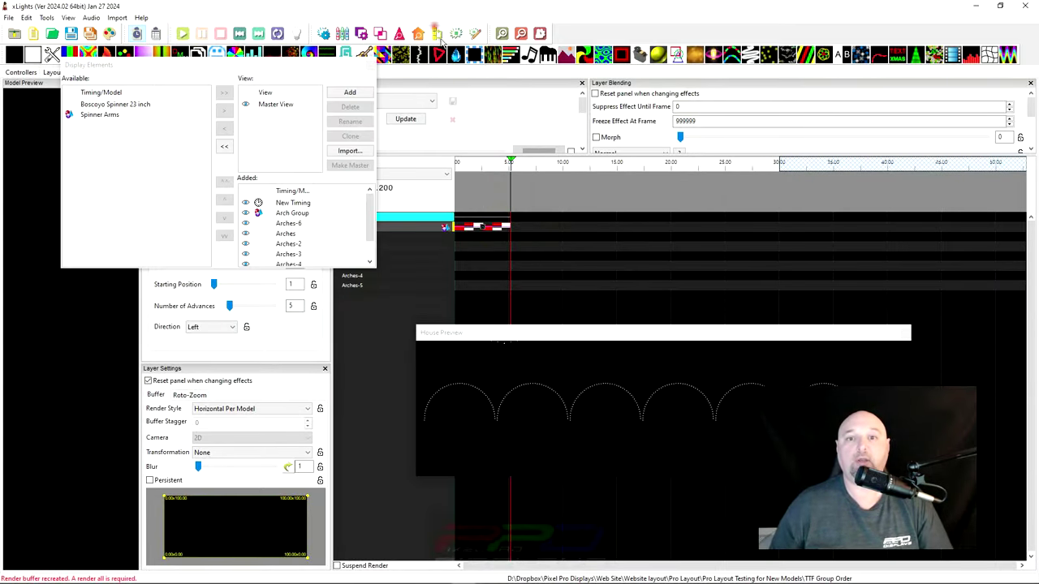
pyautogui.moveTo(99, 115); pyautogui.dragTo(294, 212)
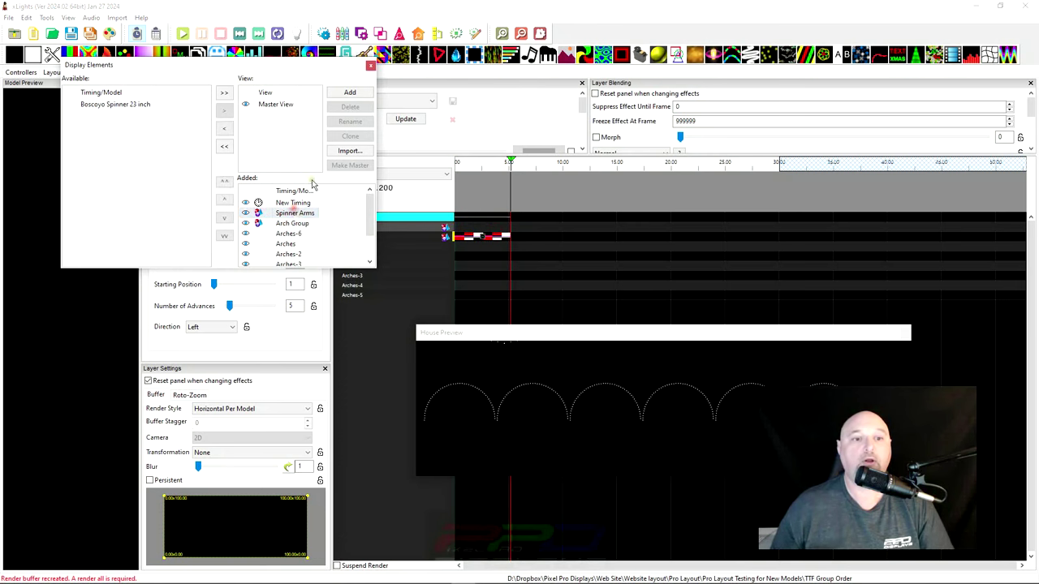
pyautogui.click(370, 64)
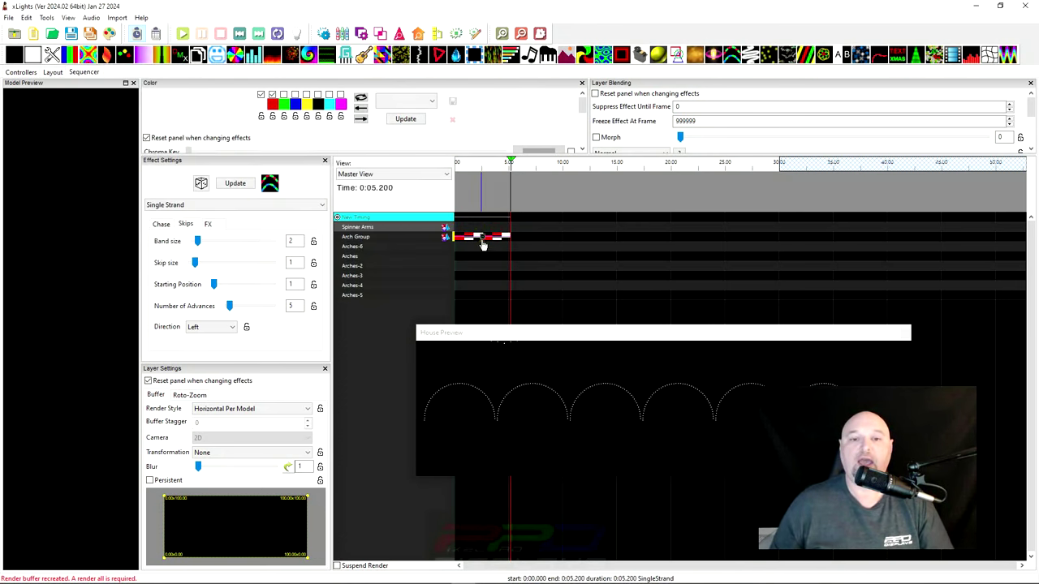
# - Place a Single Strand chase on the Spinner Arms row with band size 1
pyautogui.click(479, 228)
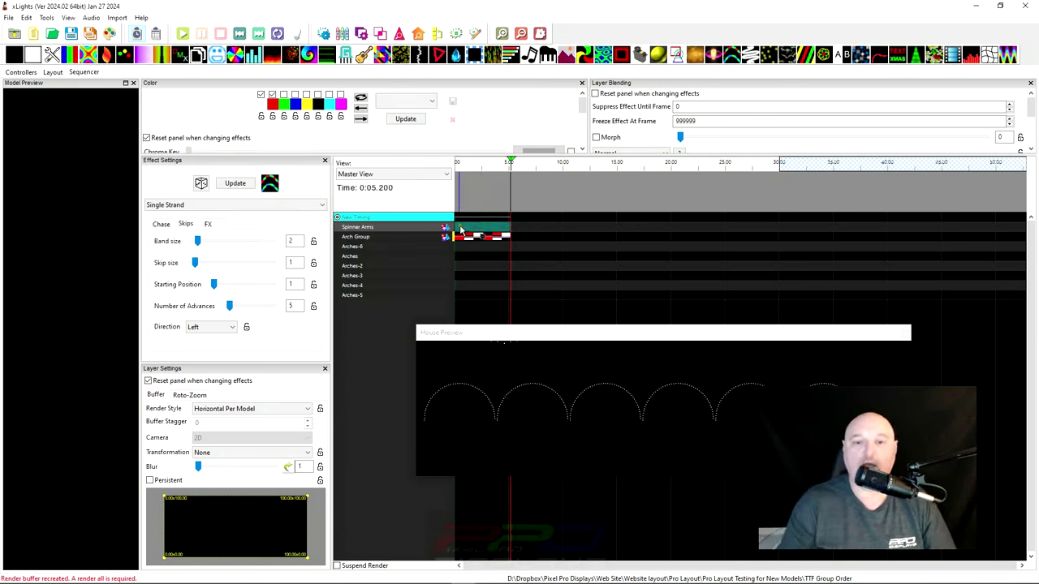
pyautogui.click(467, 229)
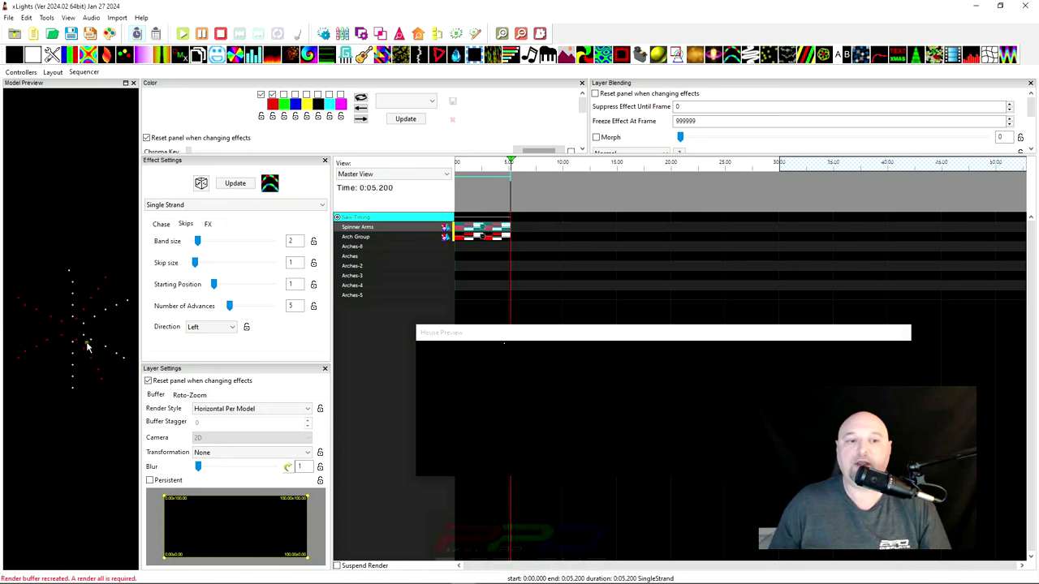
pyautogui.moveTo(197, 241); pyautogui.dragTo(193, 244)
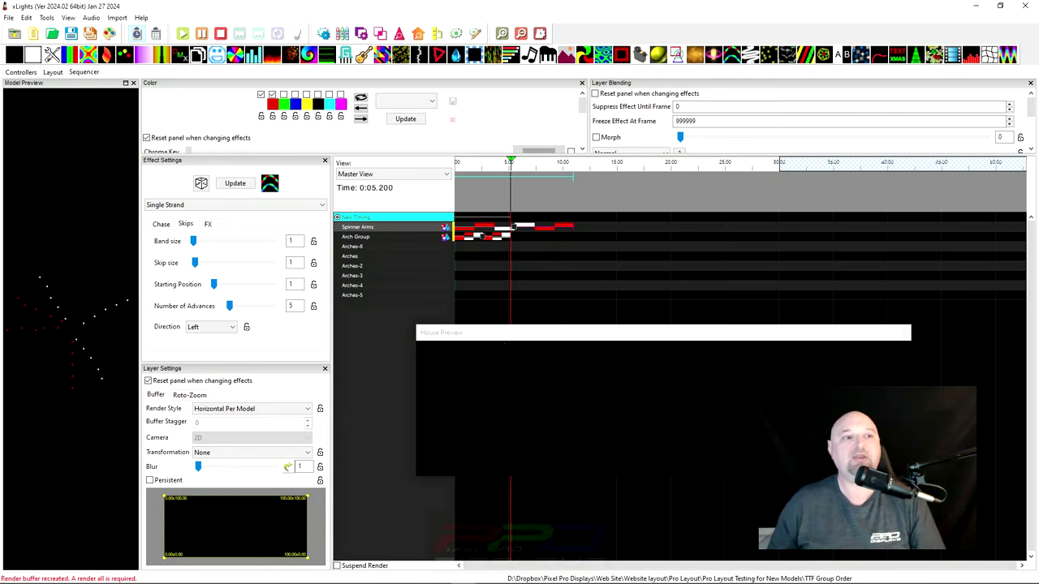
# - Sort the Spinner Arms members by name so they run Spoke 1 to Spoke 12, and save the layout
pyautogui.click(57, 74)
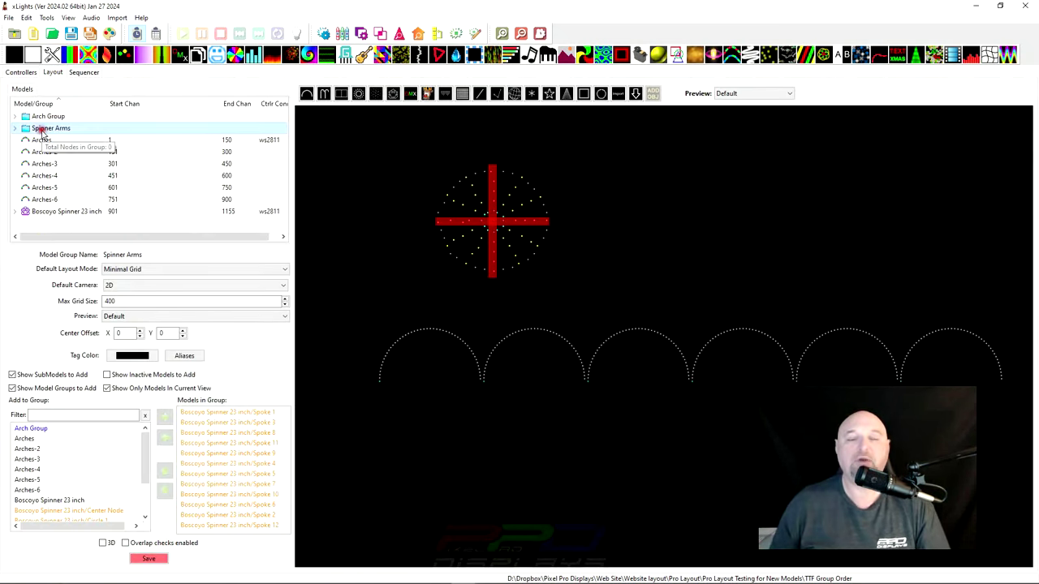
pyautogui.rightClick(199, 470)
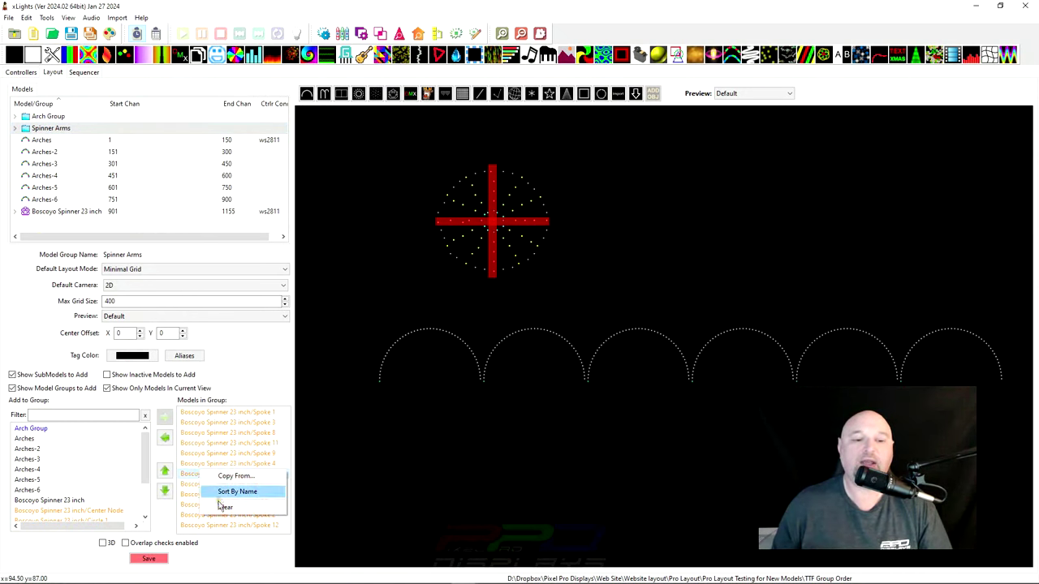
pyautogui.click(225, 492)
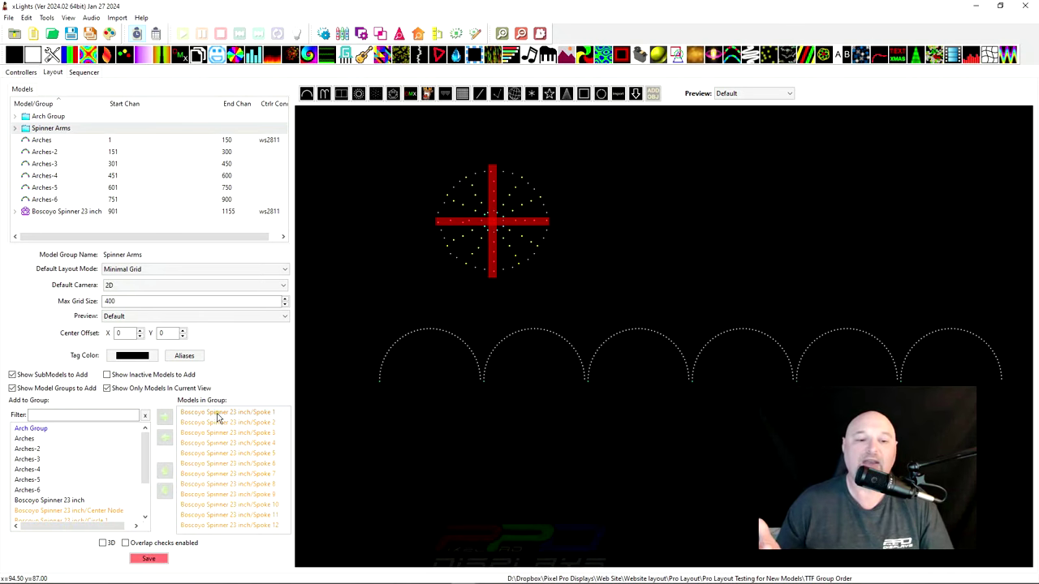
pyautogui.click(148, 558)
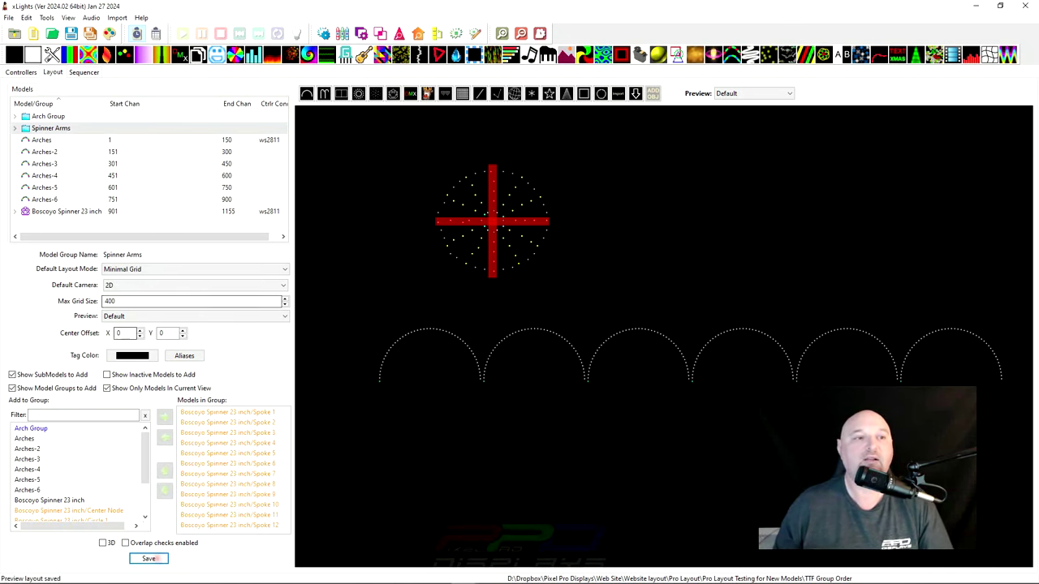
pyautogui.click(96, 72)
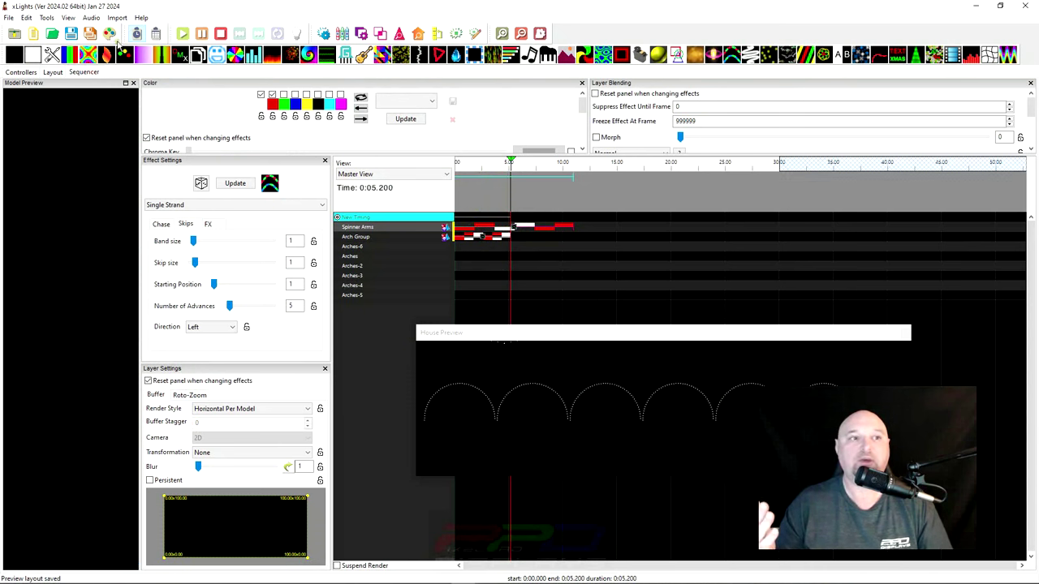
# - Select the Spinner Arms Single Strand effect so it re-renders with the spokes in sorted order
pyautogui.click(526, 227)
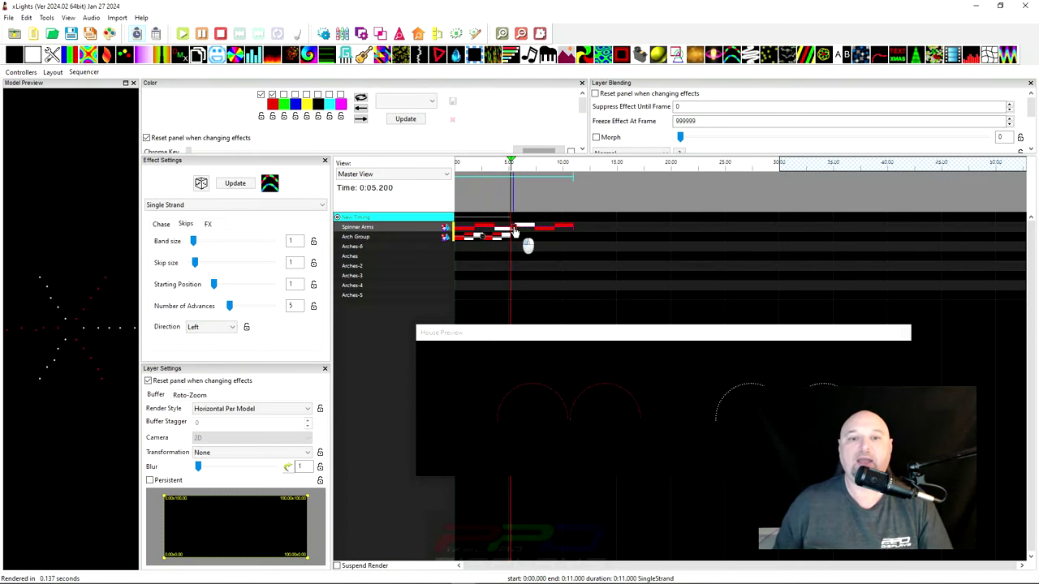